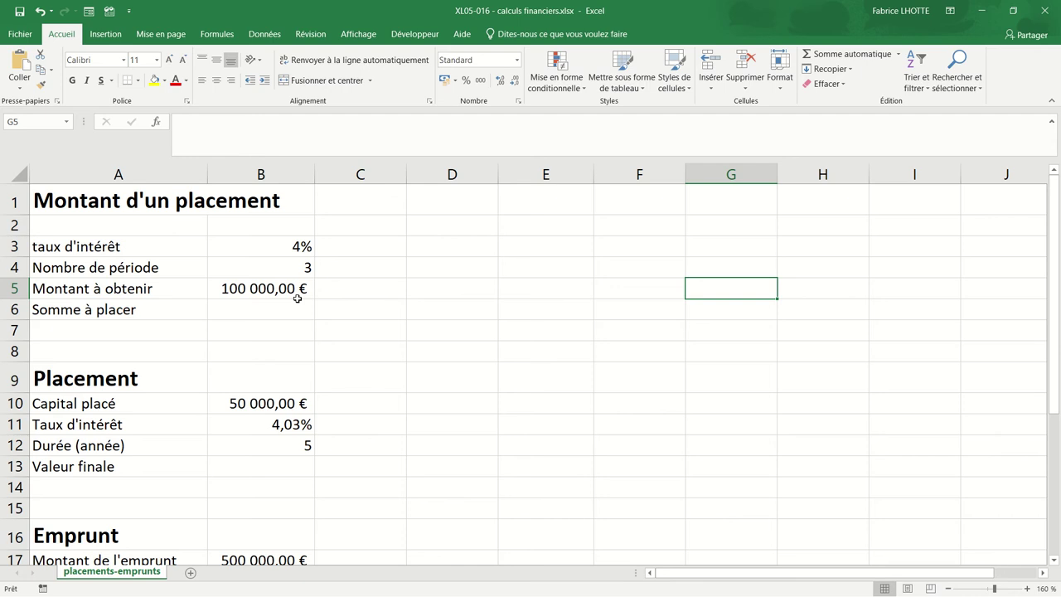
Enter the label VA in C6 beside Somme à placer, then return to cell B6.
{"action": "left_click", "coordinate": [329, 311]}
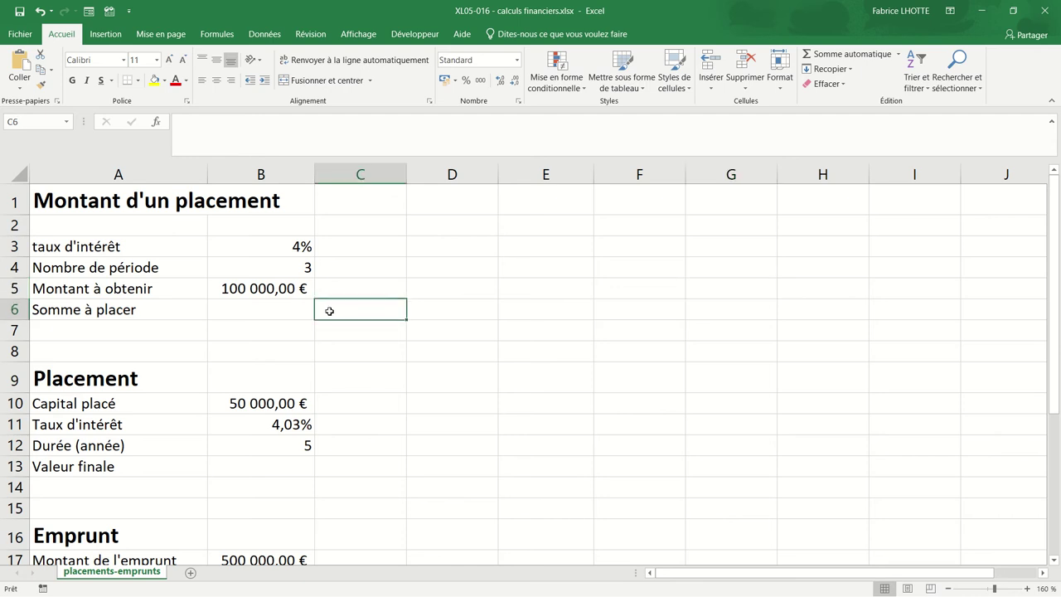
{"action": "type", "text": "VA"}
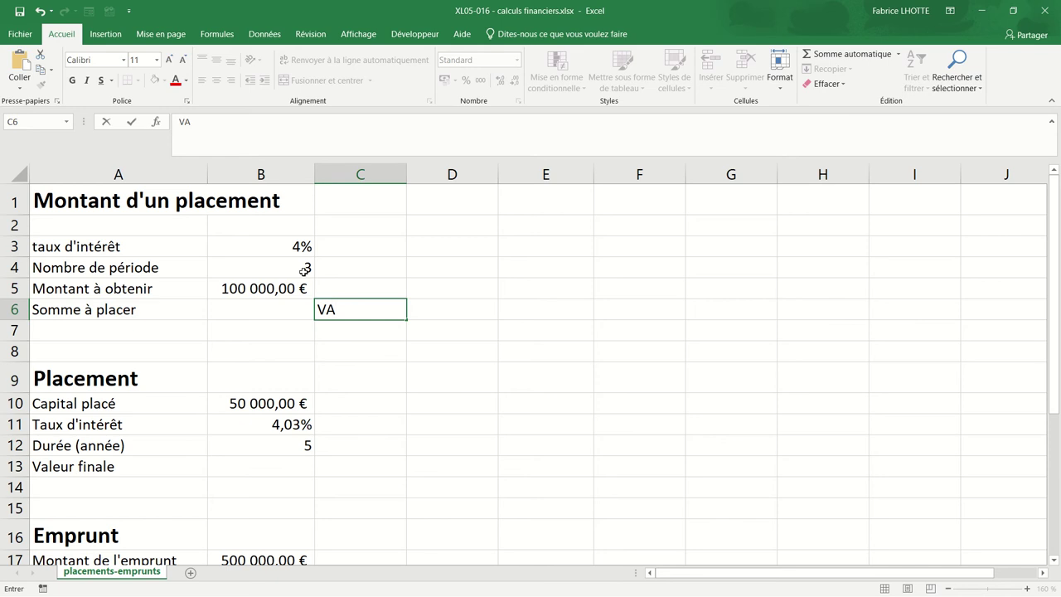
{"action": "key", "text": "Return"}
{"action": "key", "text": "Left"}
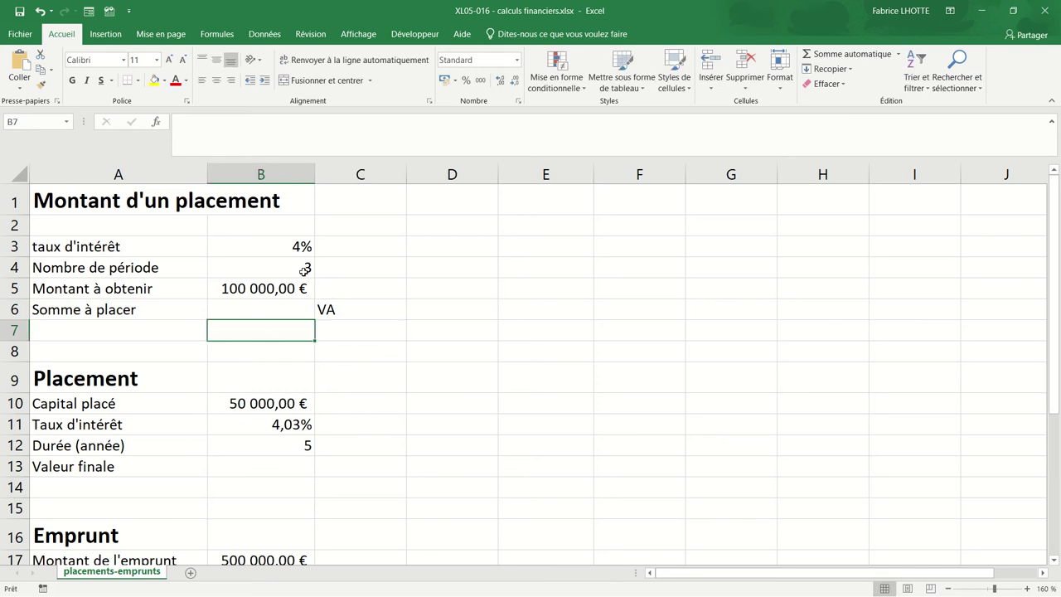
{"action": "key", "text": "Up"}
Start the present-value formula in B6 as =va(B3;3;0; with B3 as the rate.
{"action": "type", "text": "=va"}
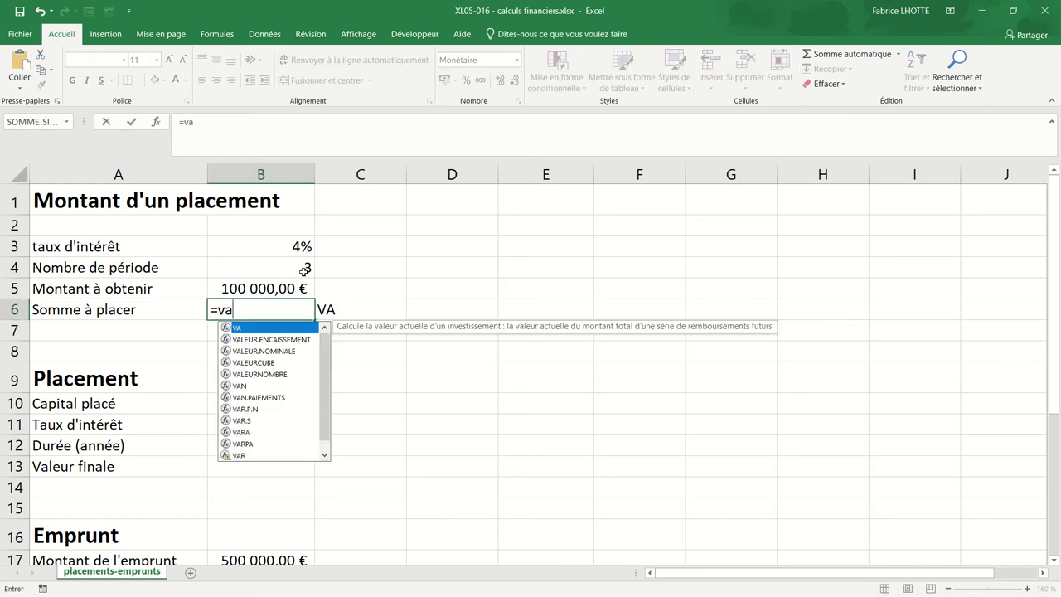
{"action": "type", "text": "("}
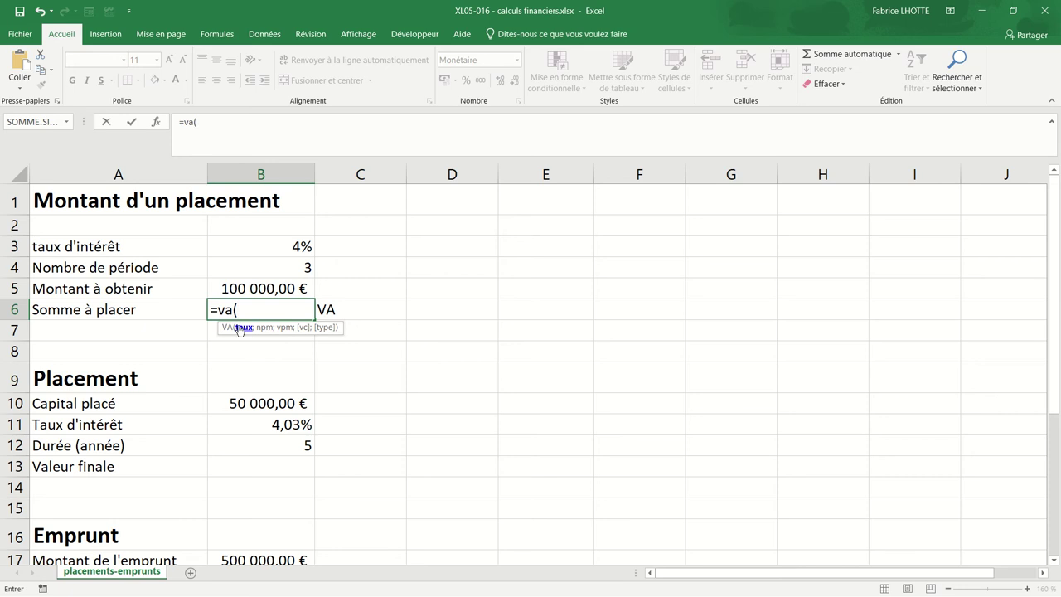
{"action": "left_click", "coordinate": [261, 250]}
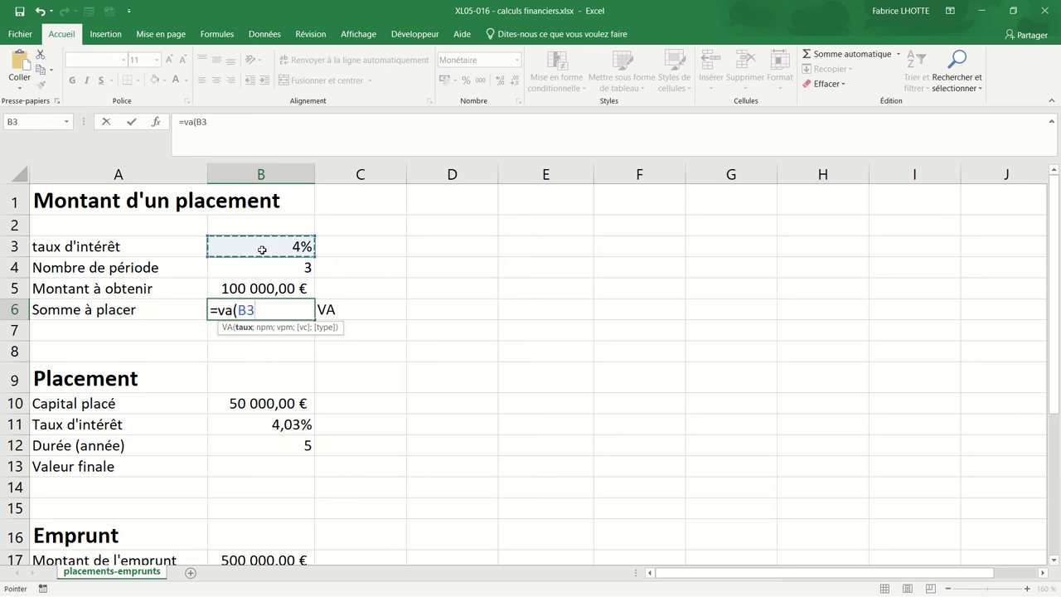
{"action": "type", "text": ";"}
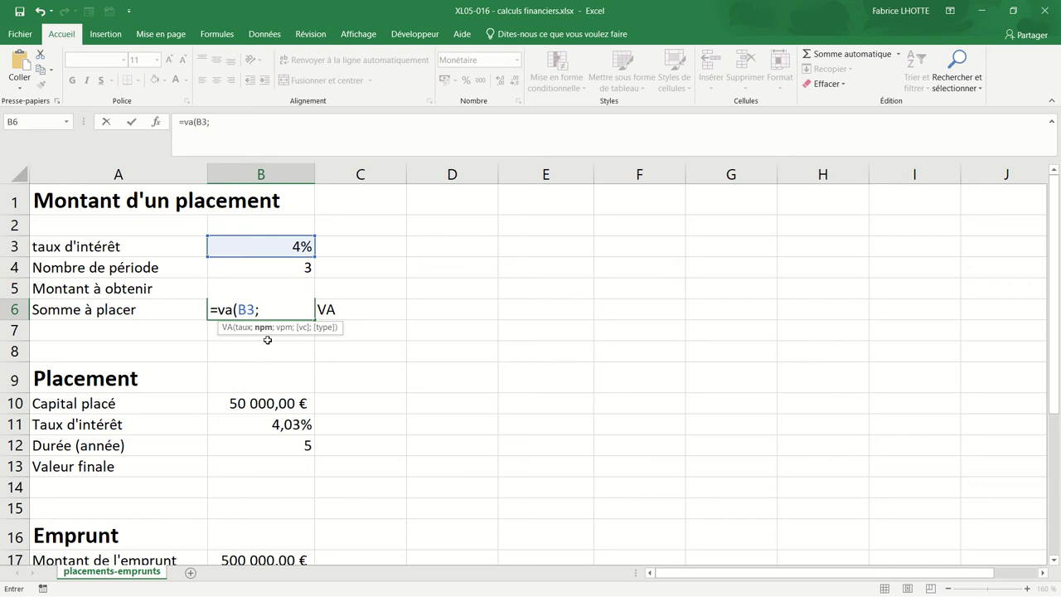
{"action": "type", "text": "3"}
{"action": "type", "text": ";"}
{"action": "type", "text": "0"}
{"action": "type", "text": ";"}
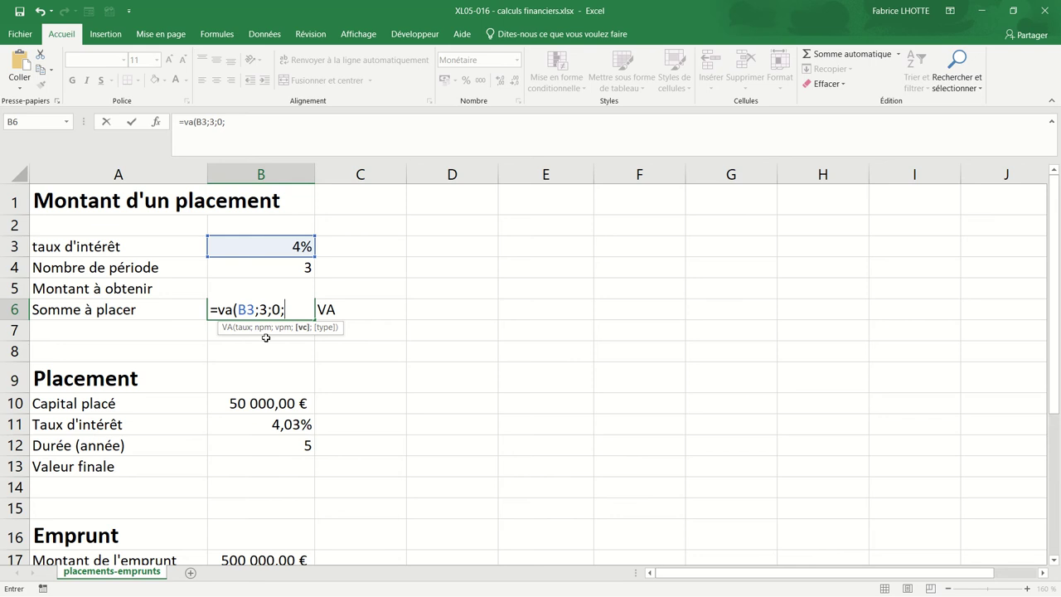
Finish B6 as =va(B3;B4;0;B5), replacing the hard-coded 3 with B4, giving -88 899,64 €.
{"action": "key", "text": "BackSpace"}
{"action": "key", "text": "BackSpace"}
{"action": "key", "text": "BackSpace"}
{"action": "key", "text": "BackSpace"}
{"action": "left_click", "coordinate": [307, 268]}
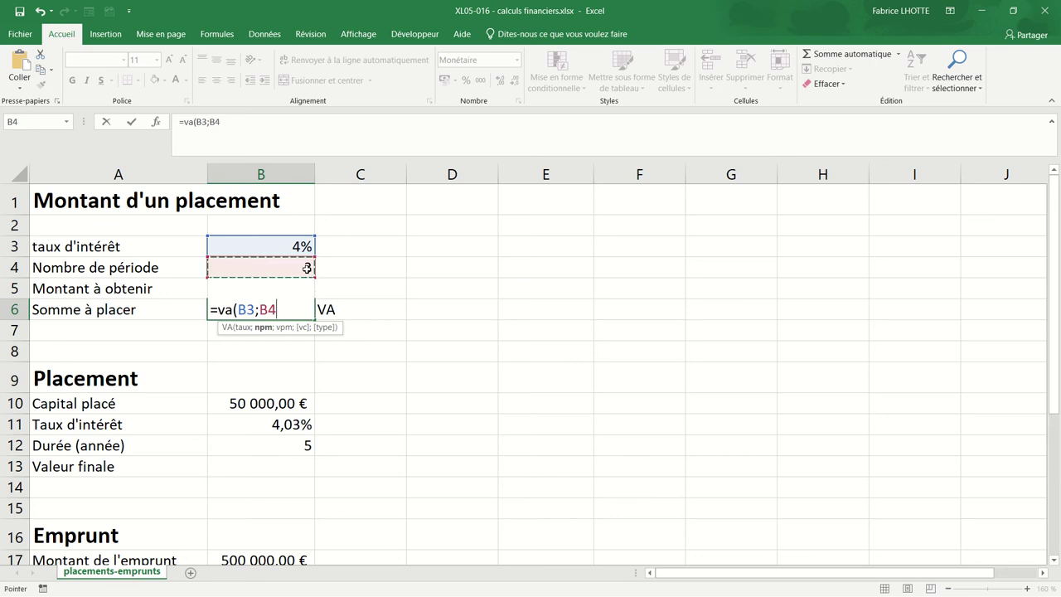
{"action": "type", "text": ";0;"}
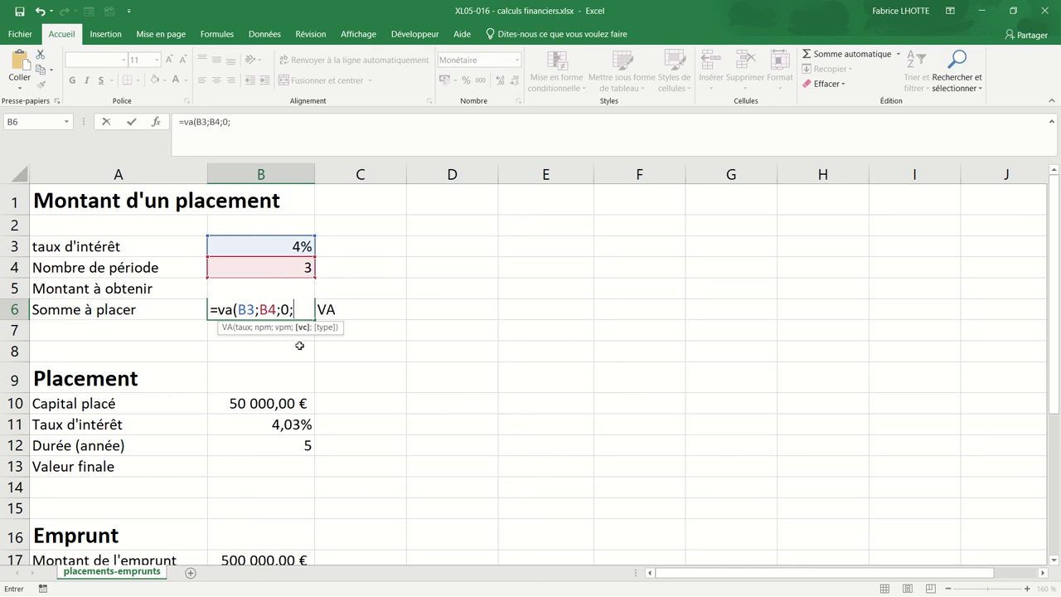
{"action": "key", "text": "Up"}
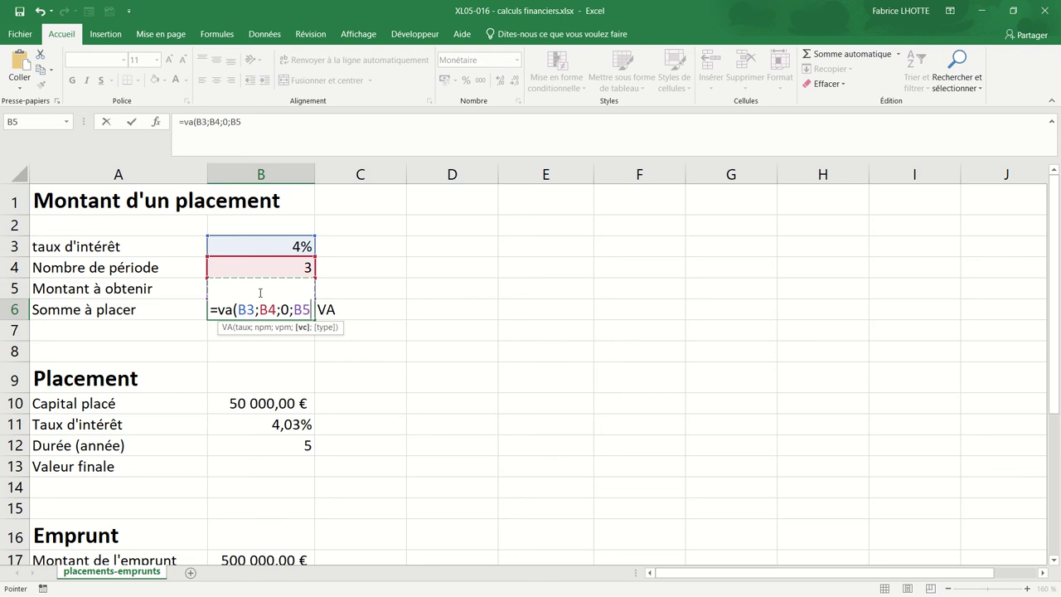
{"action": "type", "text": ")"}
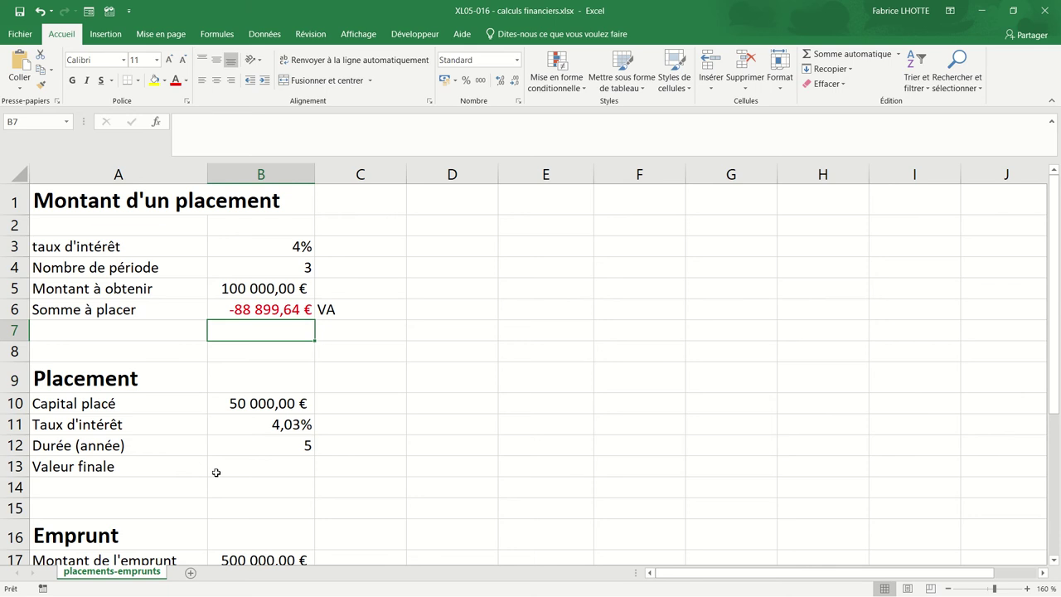
Label the Valeur finale row with VC in C13.
{"action": "left_click", "coordinate": [343, 460]}
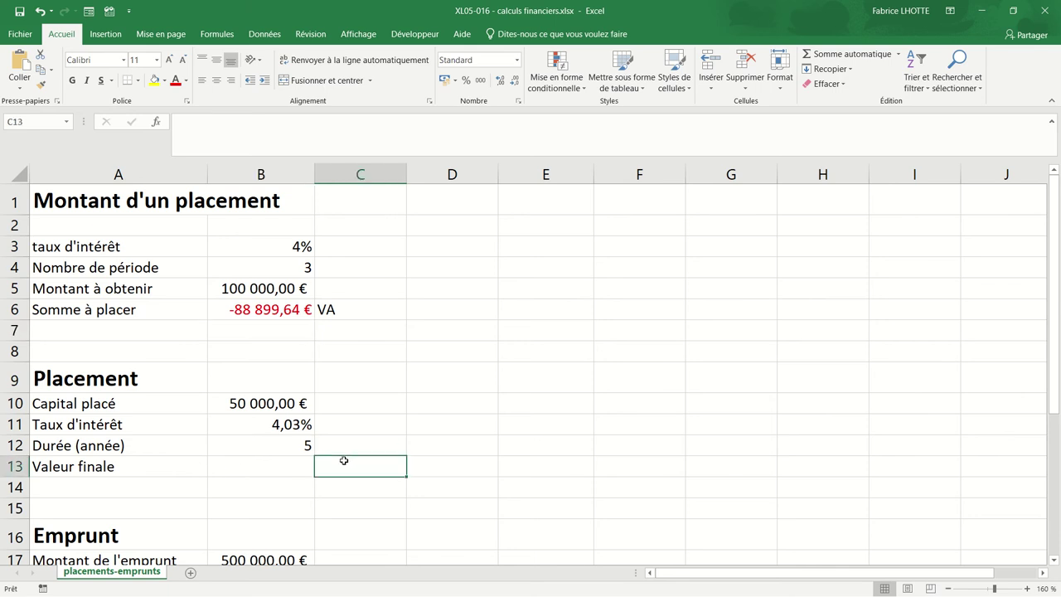
{"action": "type", "text": "VC"}
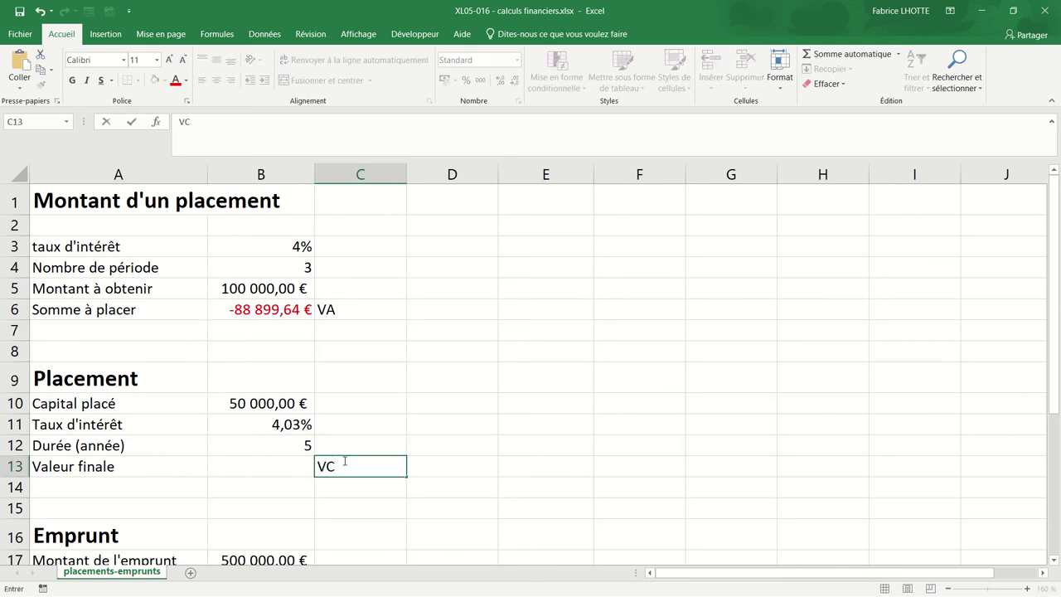
{"action": "left_click", "coordinate": [284, 465]}
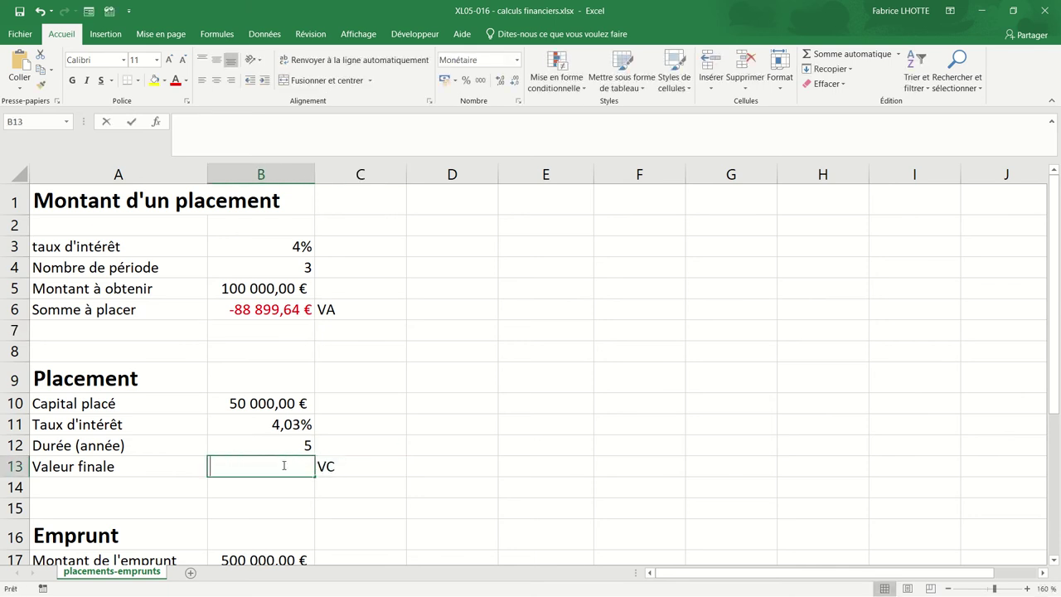
Enter =vc(B11;B12;0;B10) in B13, giving a future value of -60 920,44 €.
{"action": "type", "text": "=vc("}
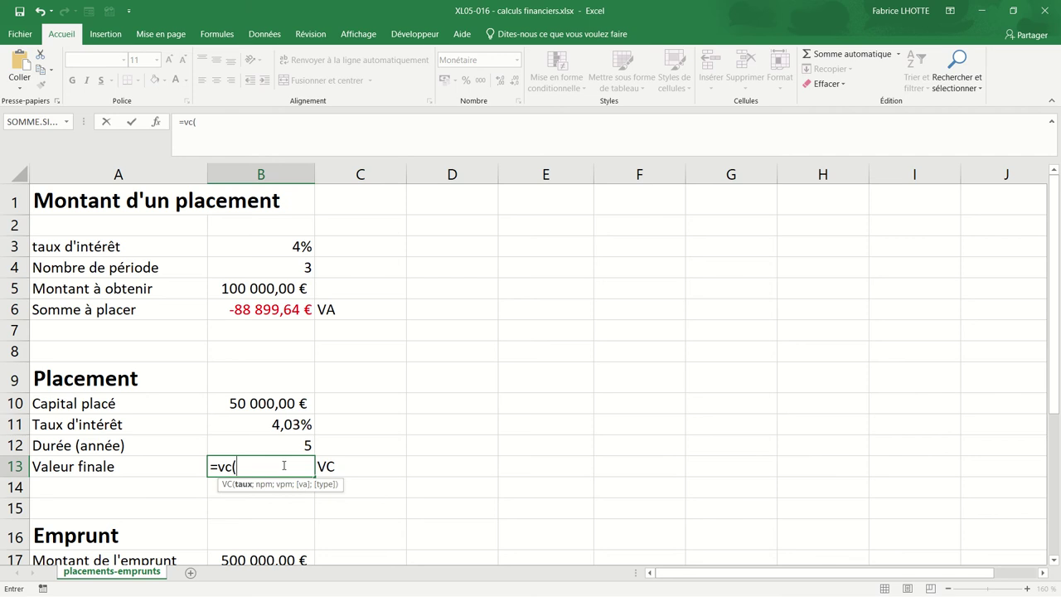
{"action": "left_click", "coordinate": [262, 425]}
{"action": "type", "text": ";"}
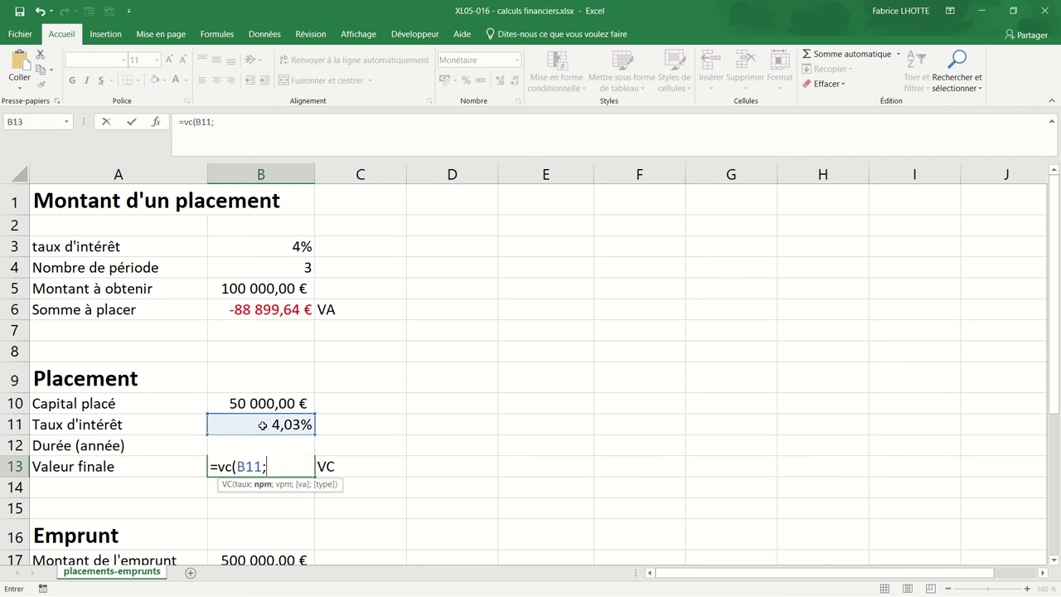
{"action": "key", "text": "Up"}
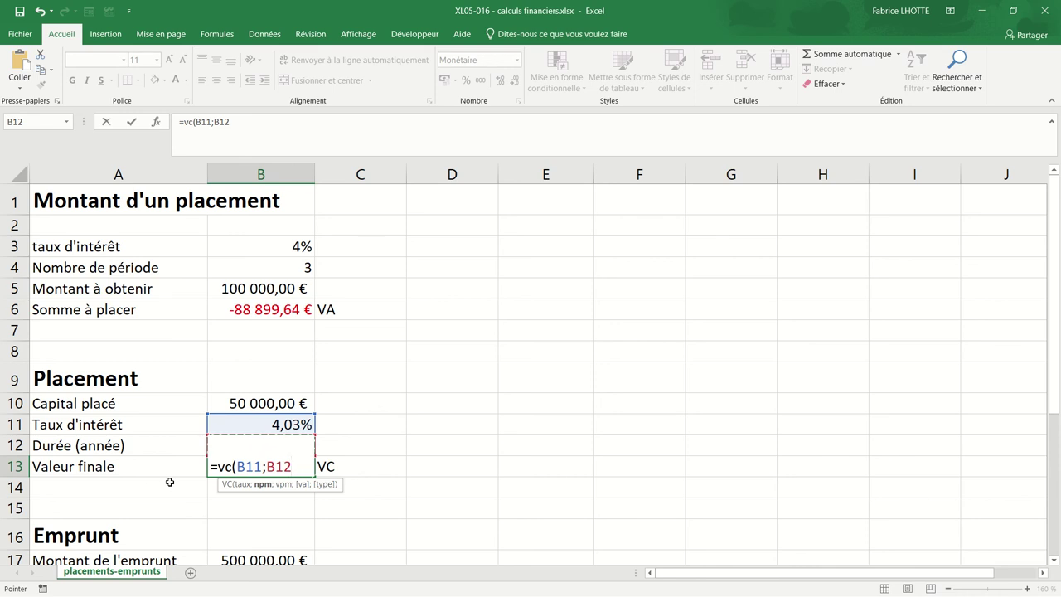
{"action": "type", "text": ";"}
{"action": "type", "text": "0;"}
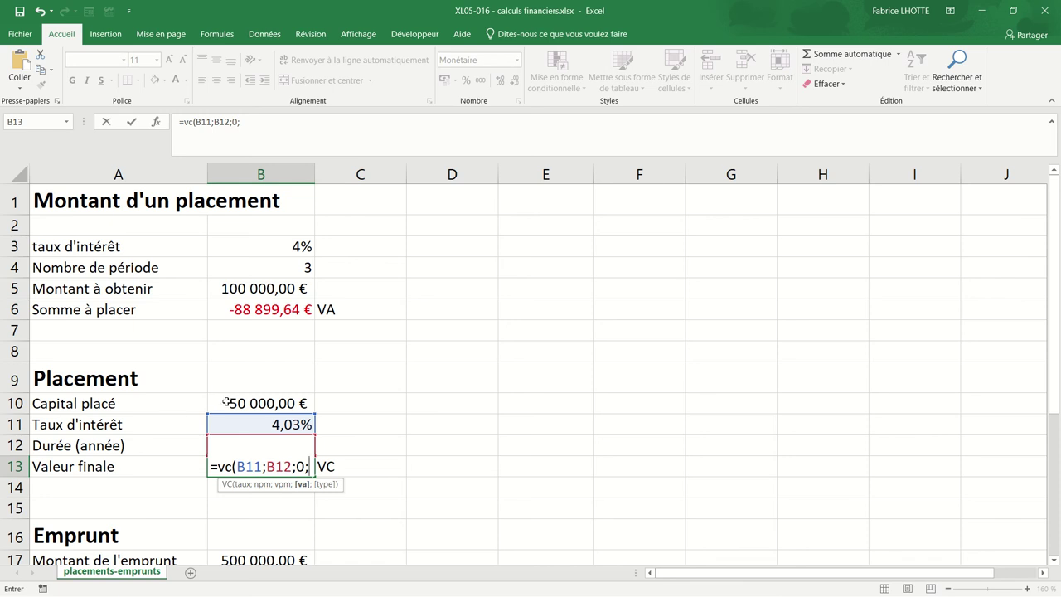
{"action": "left_click", "coordinate": [227, 402]}
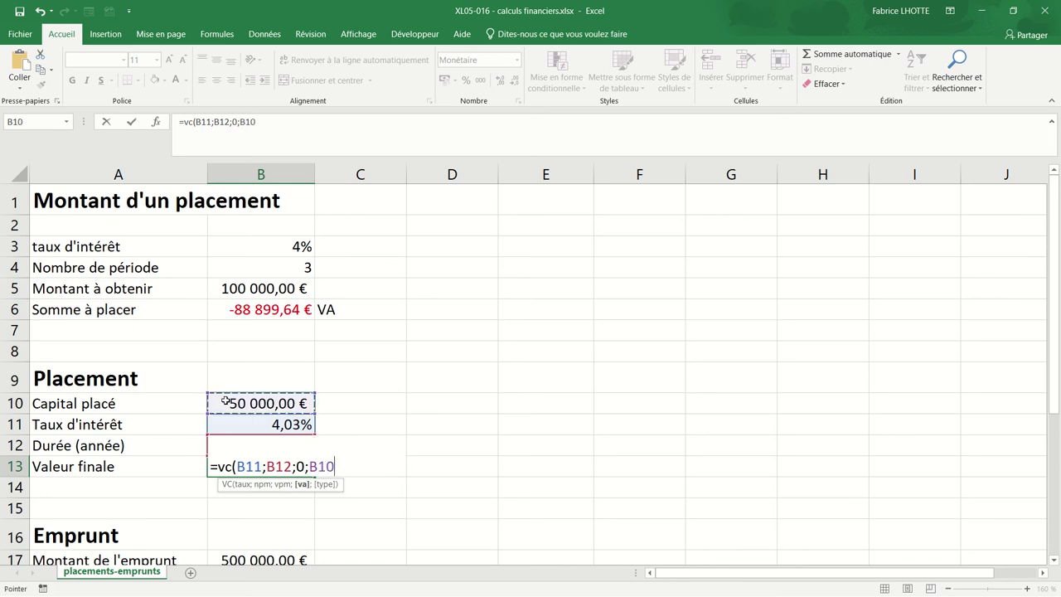
{"action": "type", "text": ")"}
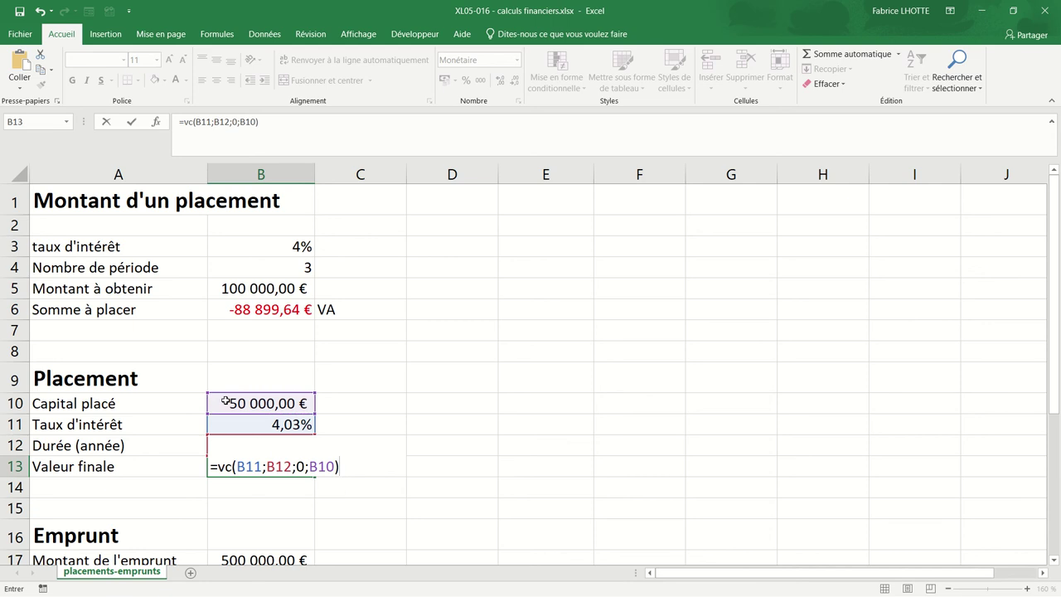
{"action": "key", "text": "Return"}
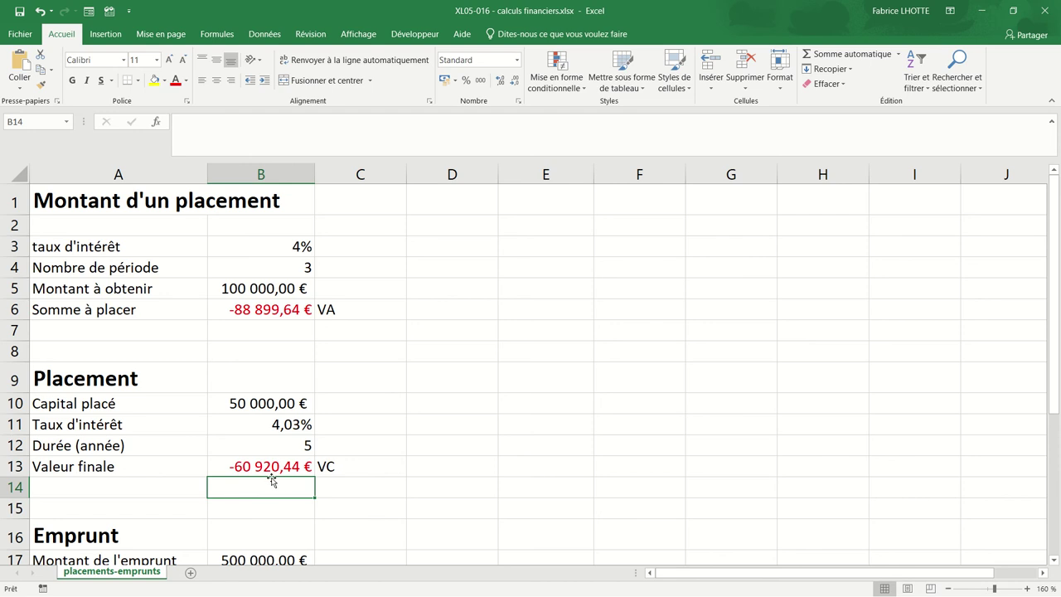
Try negating B10 inside the B13 formula, then undo back to =VC(B11;B12;0;B10).
{"action": "left_click", "coordinate": [249, 409]}
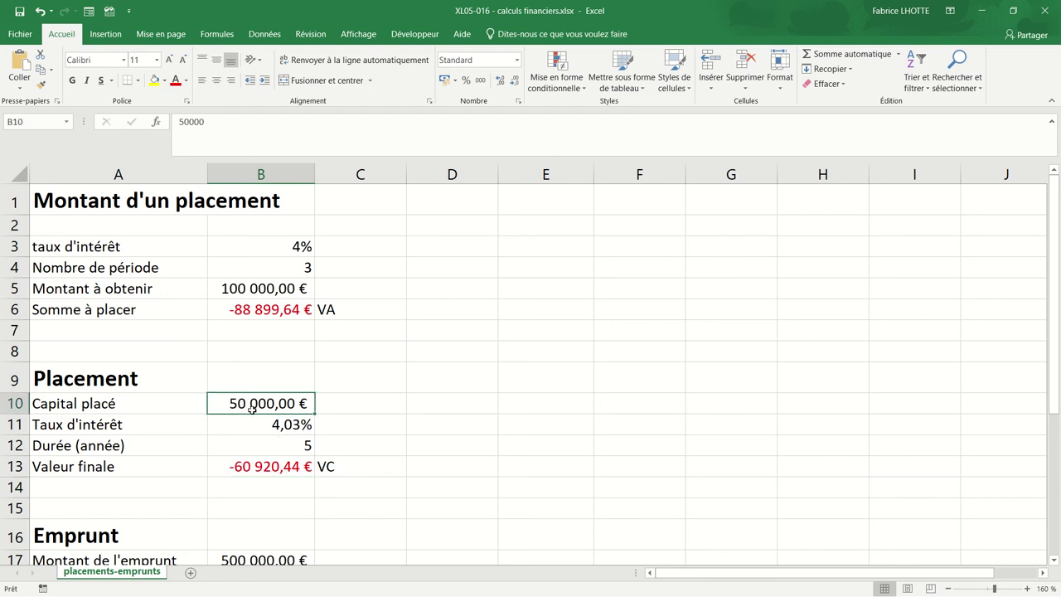
{"action": "double_click", "coordinate": [256, 465]}
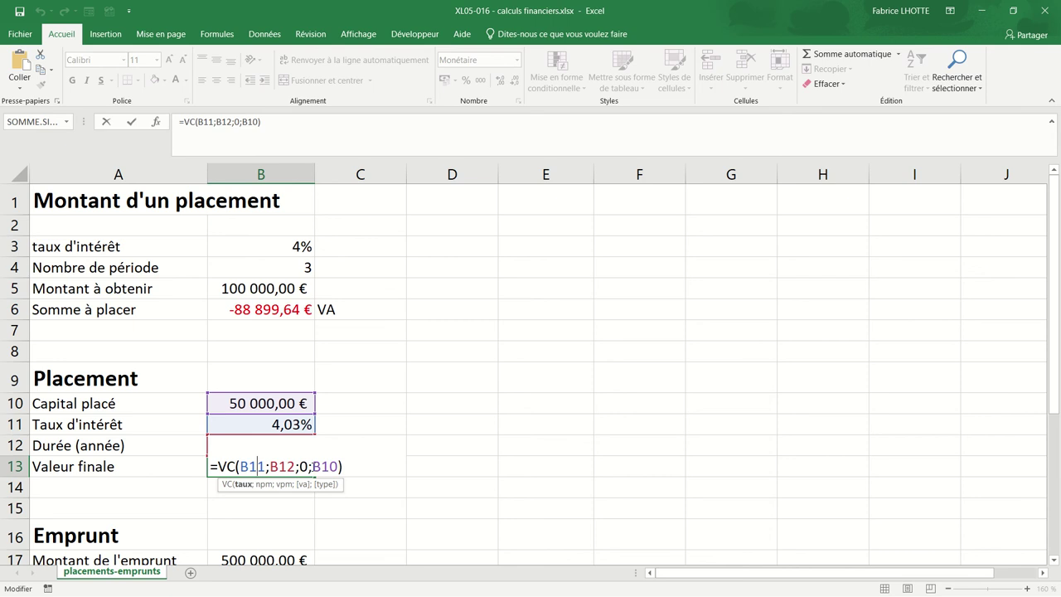
{"action": "left_click", "coordinate": [312, 466]}
{"action": "key", "text": "Return"}
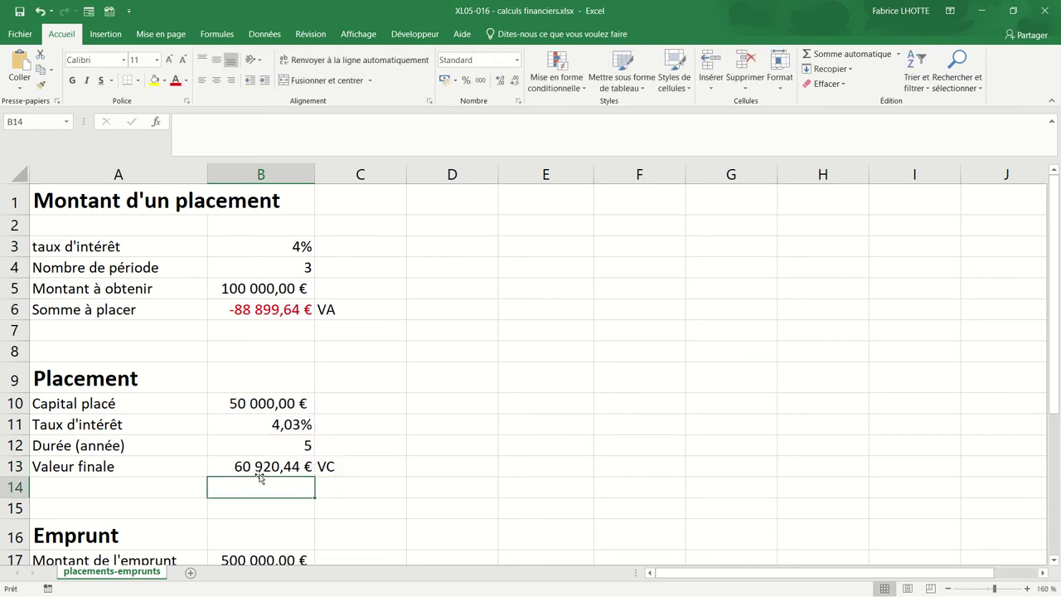
{"action": "key", "text": "ctrl+z"}
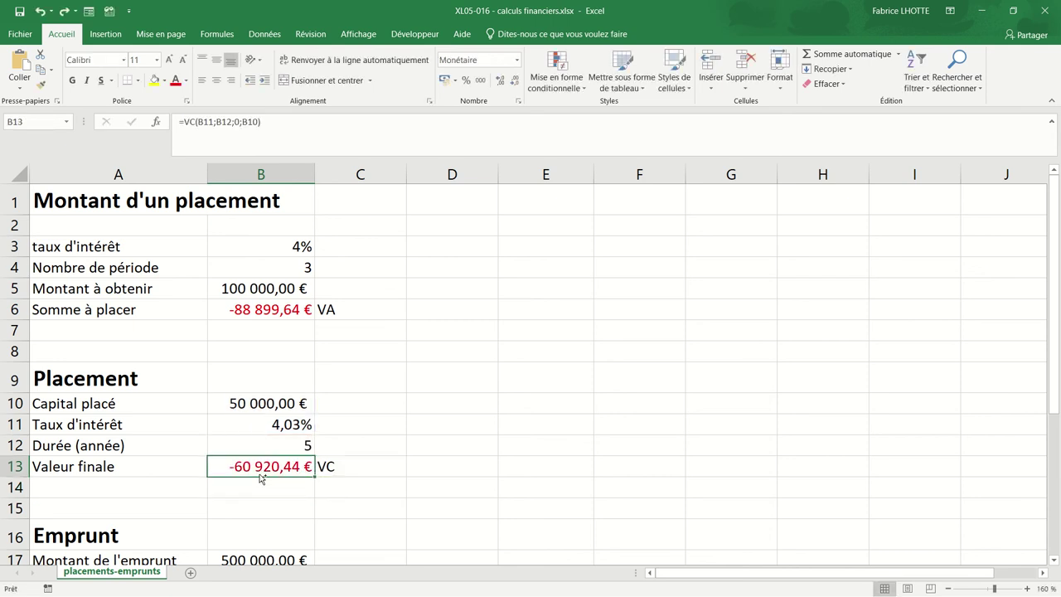
{"action": "key", "text": "ctrl+y"}
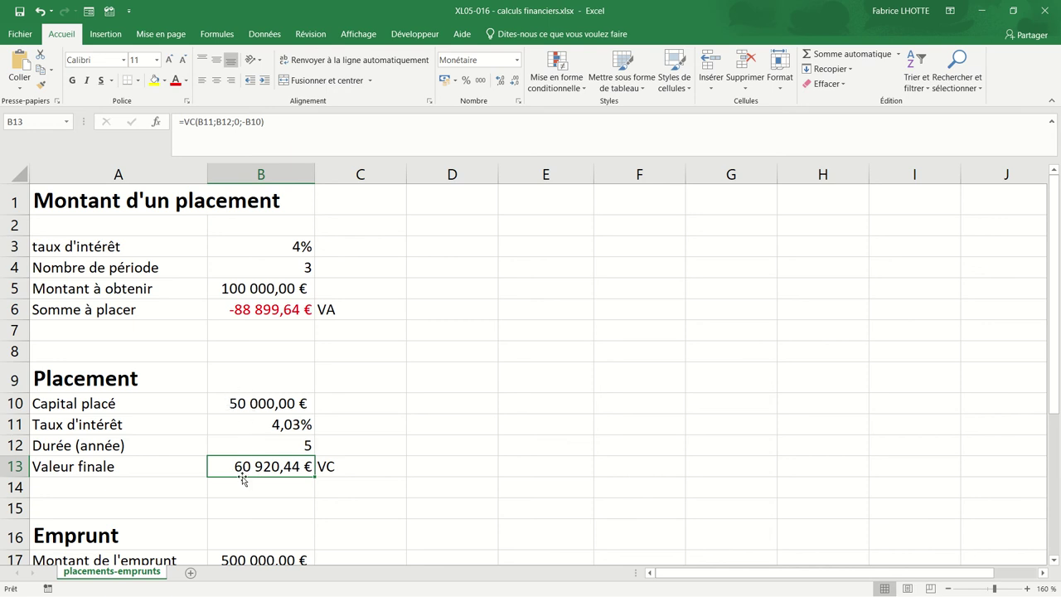
{"action": "key", "text": "ctrl+z"}
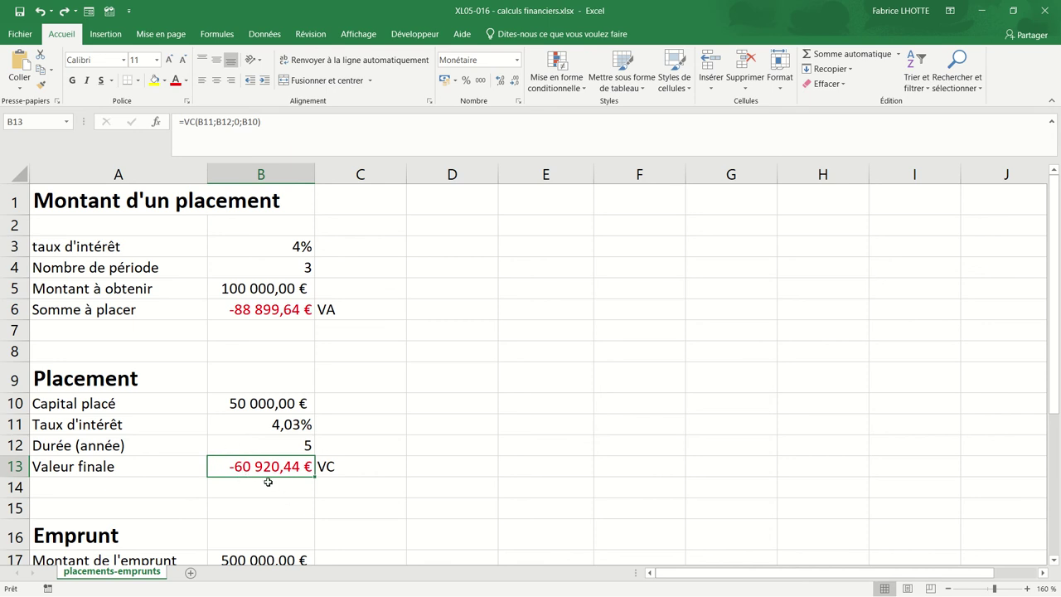
Change Capital placé in B10 to -50000 so Valeur finale shows a positive 60 920,44 €.
{"action": "left_click", "coordinate": [229, 403]}
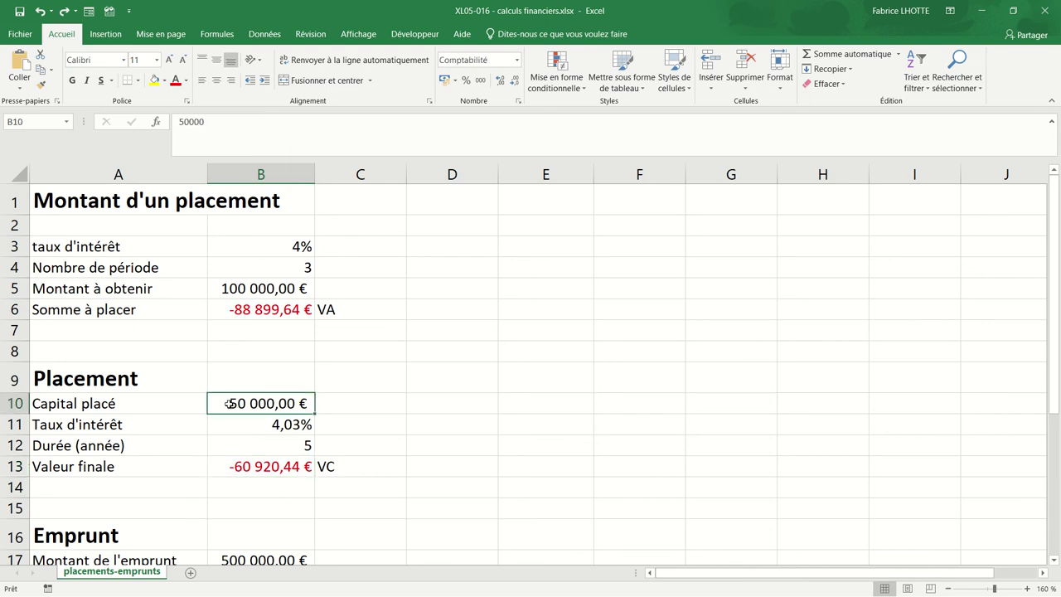
{"action": "left_click", "coordinate": [180, 123]}
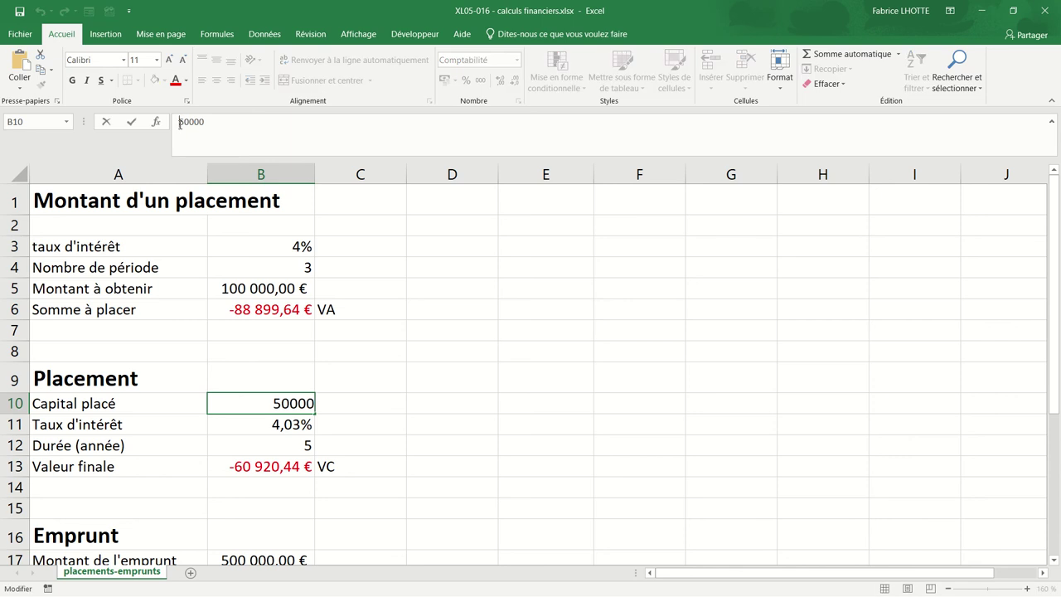
{"action": "type", "text": "-"}
{"action": "key", "text": "Return"}
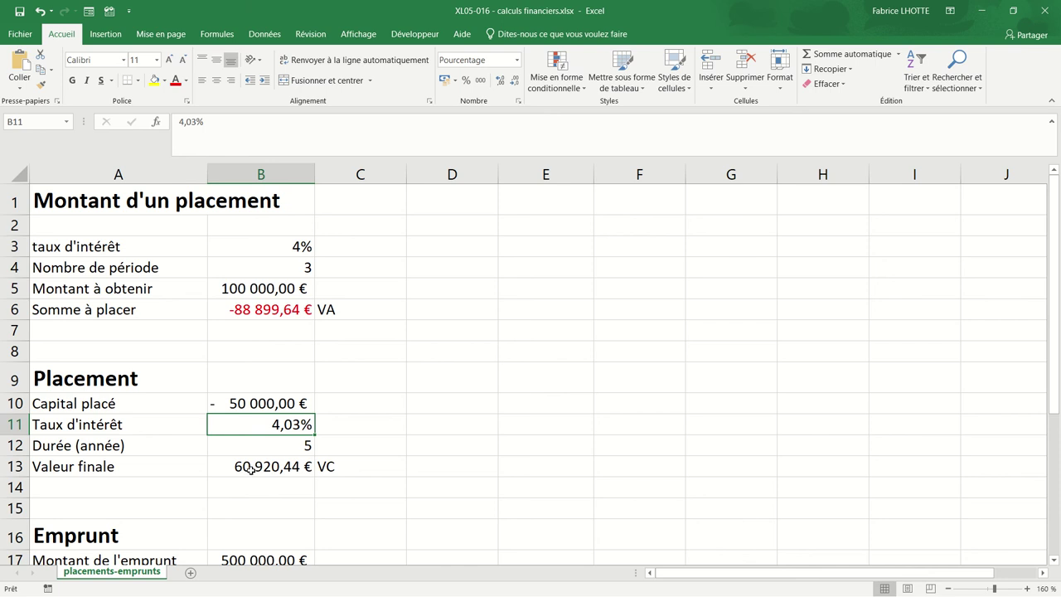
Format B10 as Monétaire with red negatives, so it displays -50 000,00 € in red.
{"action": "left_click", "coordinate": [251, 404]}
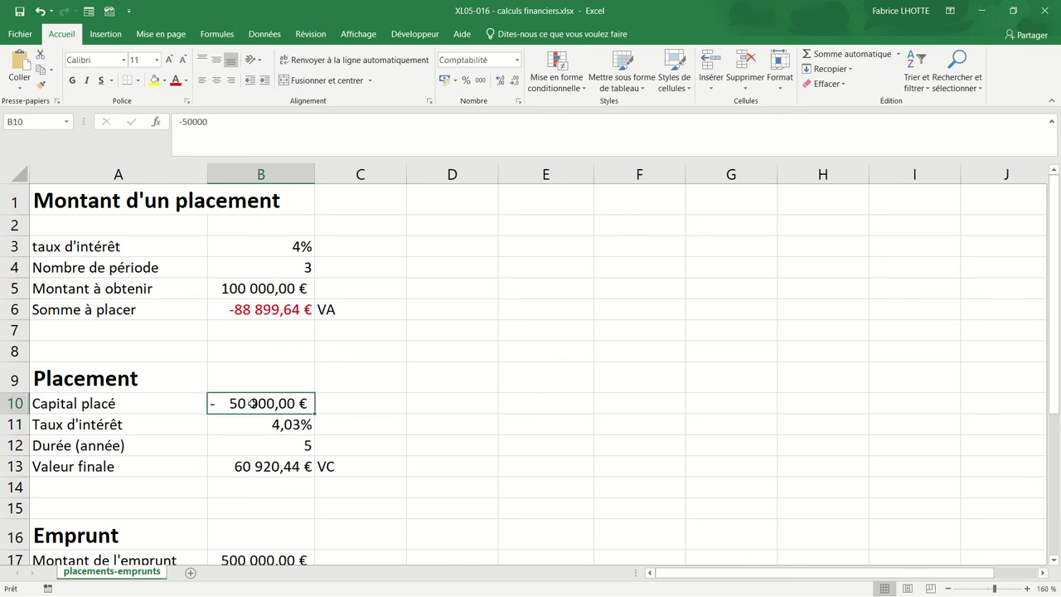
{"action": "left_click", "coordinate": [456, 84]}
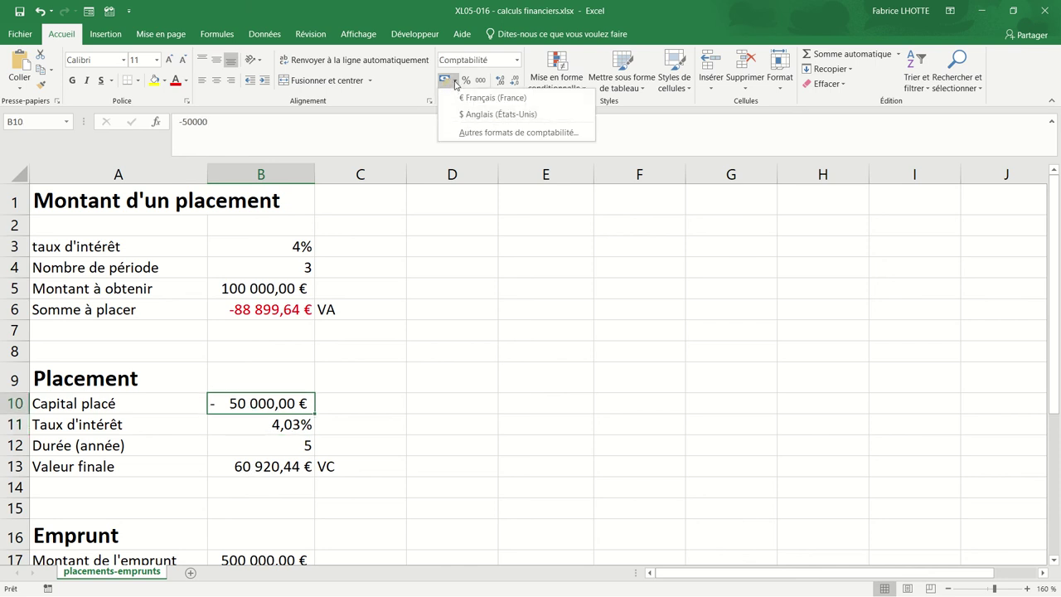
{"action": "left_click", "coordinate": [454, 84]}
{"action": "left_click", "coordinate": [454, 83]}
{"action": "left_click", "coordinate": [454, 84]}
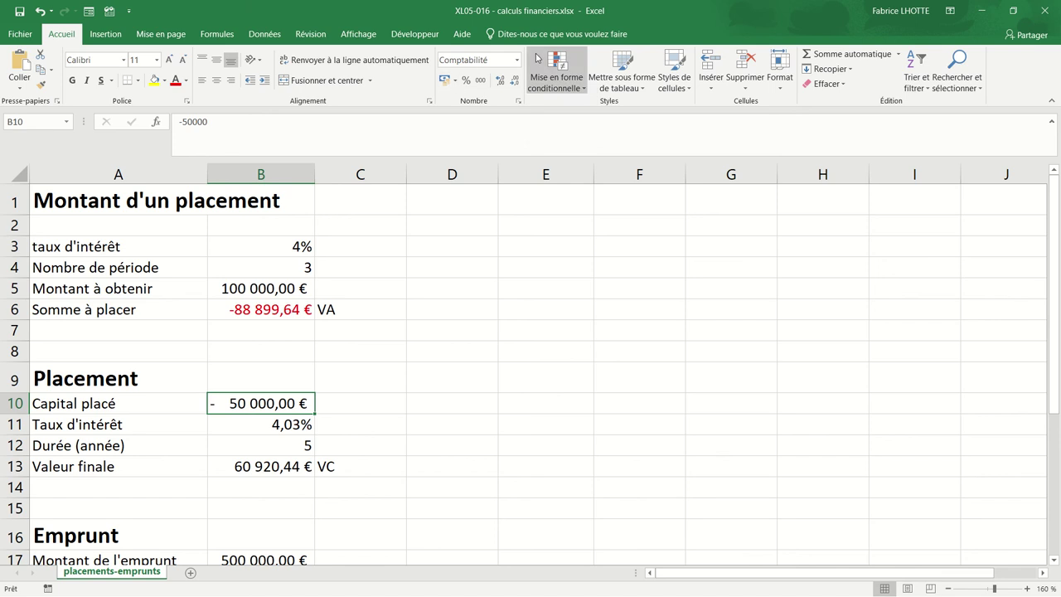
{"action": "left_click", "coordinate": [517, 60]}
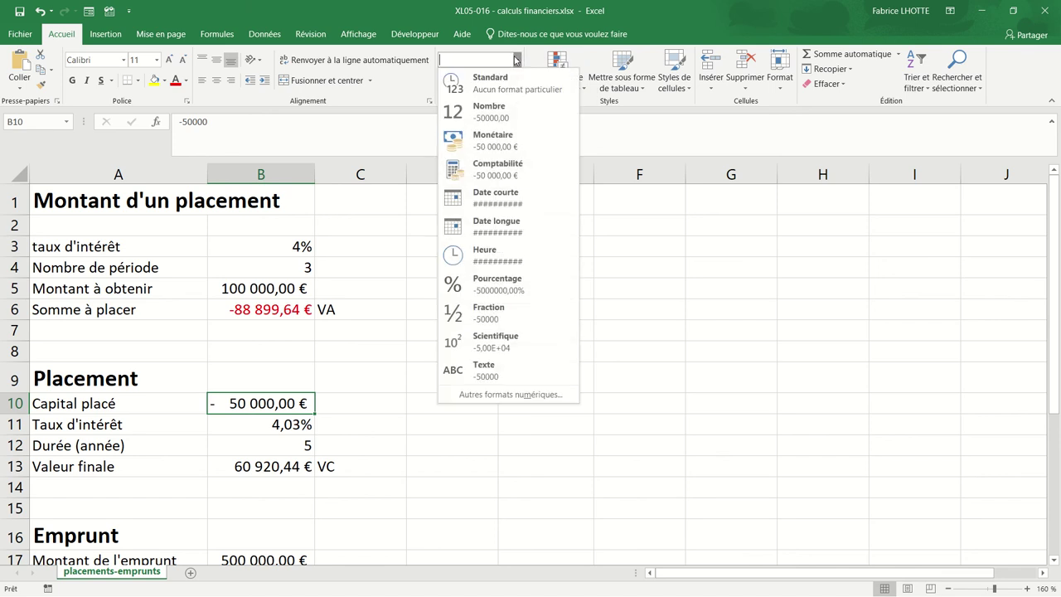
{"action": "left_click", "coordinate": [517, 166]}
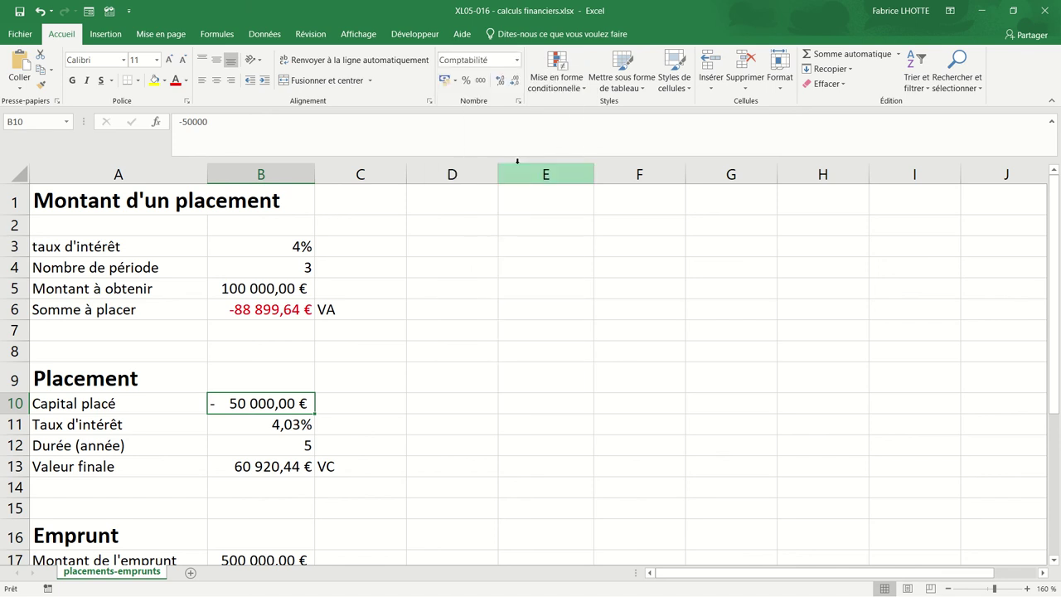
{"action": "left_click", "coordinate": [516, 60]}
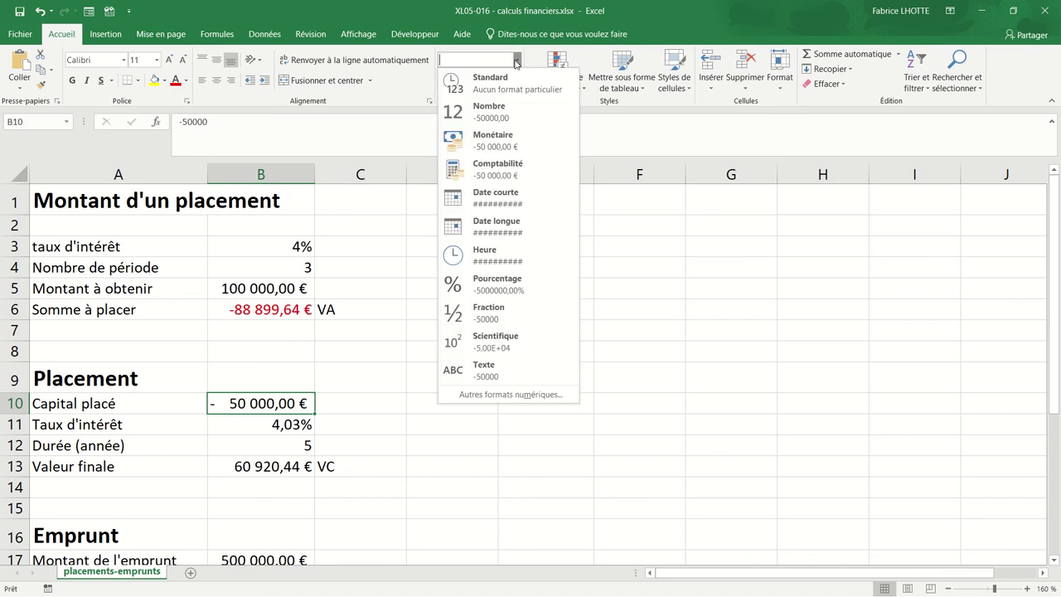
{"action": "left_click", "coordinate": [517, 397]}
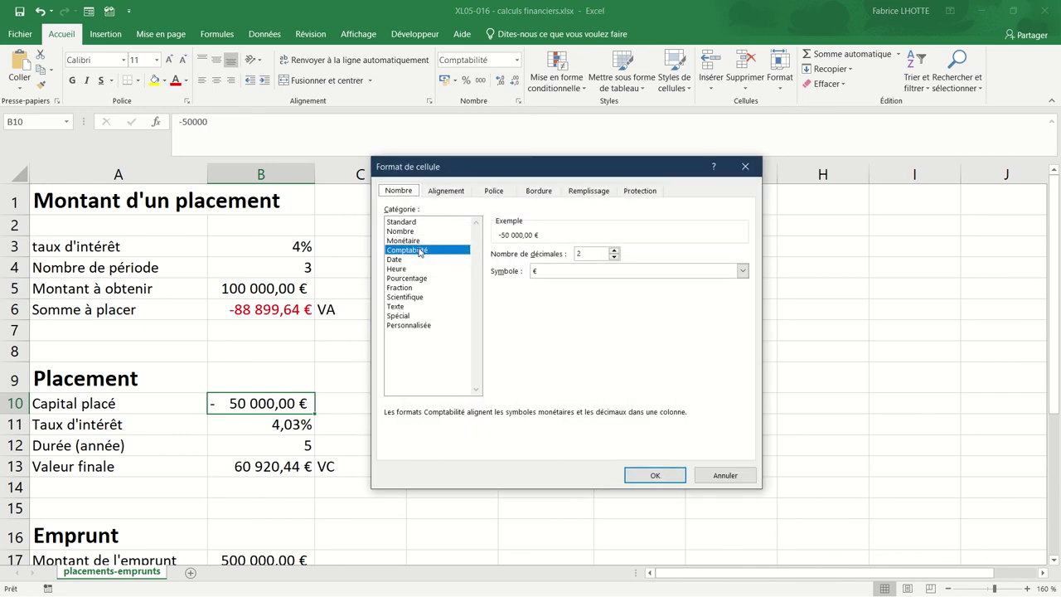
{"action": "left_click", "coordinate": [417, 240]}
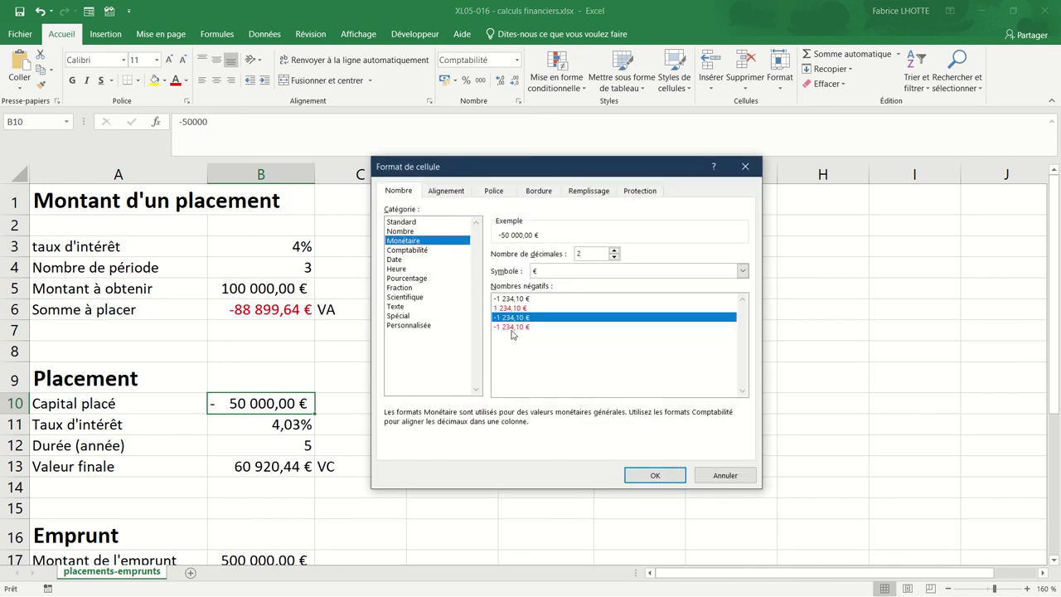
{"action": "left_click", "coordinate": [501, 327]}
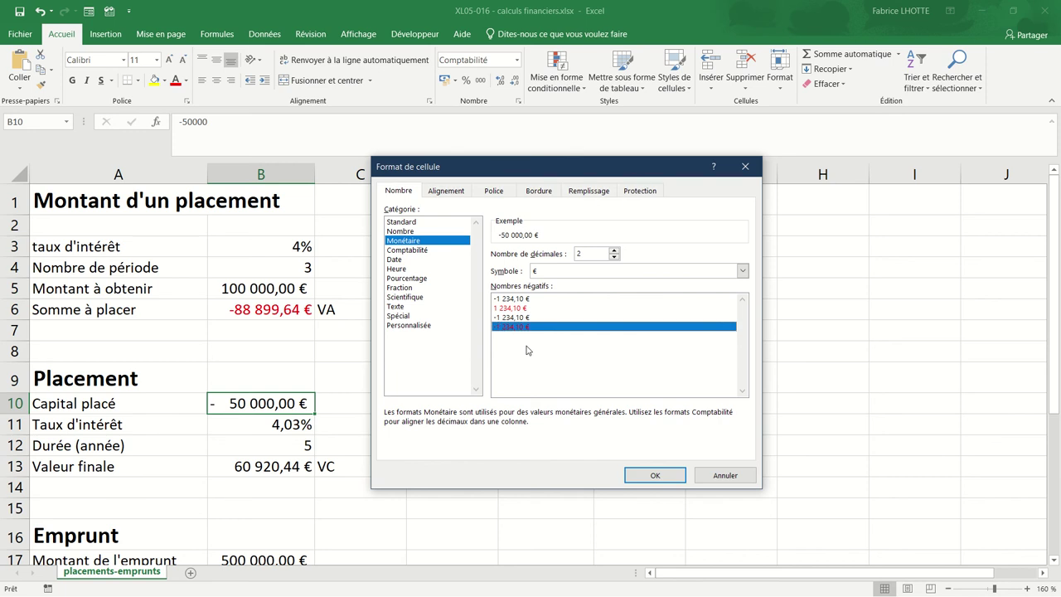
{"action": "left_click", "coordinate": [634, 471]}
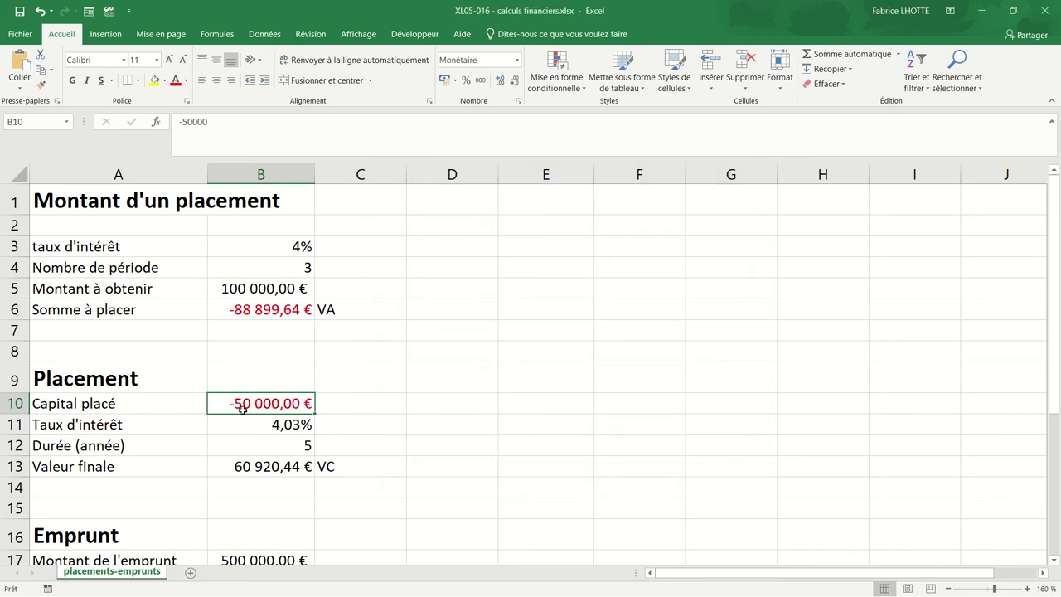
Scroll down to show the Emprunt loan and vehicle depreciation sections, rows 11 to 27.
{"action": "scroll", "coordinate": [243, 408], "scroll_direction": "down", "scroll_amount": 2}
{"action": "scroll", "coordinate": [242, 410], "scroll_direction": "up", "scroll_amount": 3}
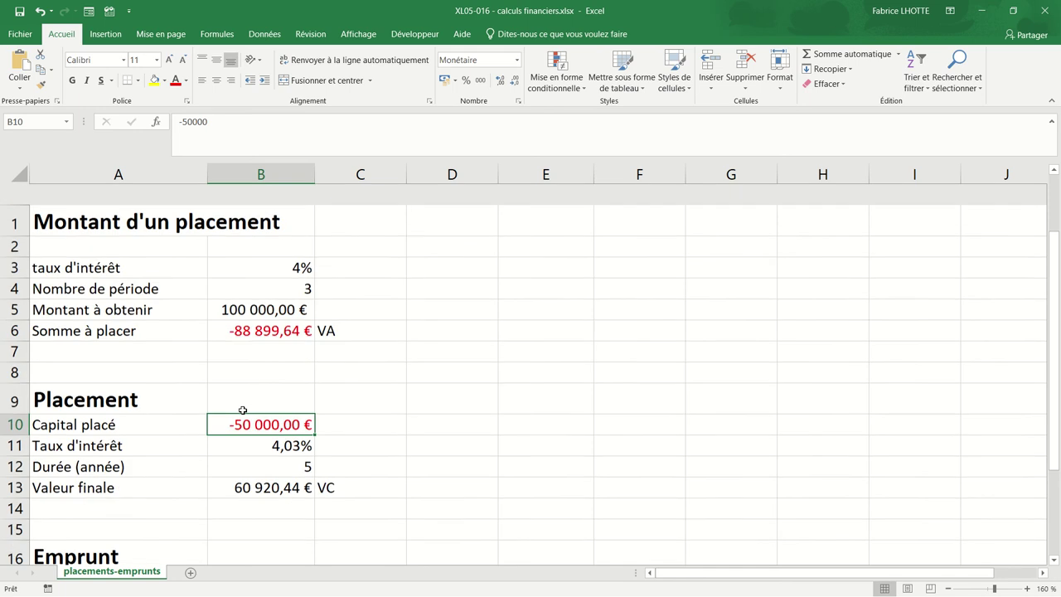
{"action": "scroll", "coordinate": [242, 409], "scroll_direction": "down", "scroll_amount": 2}
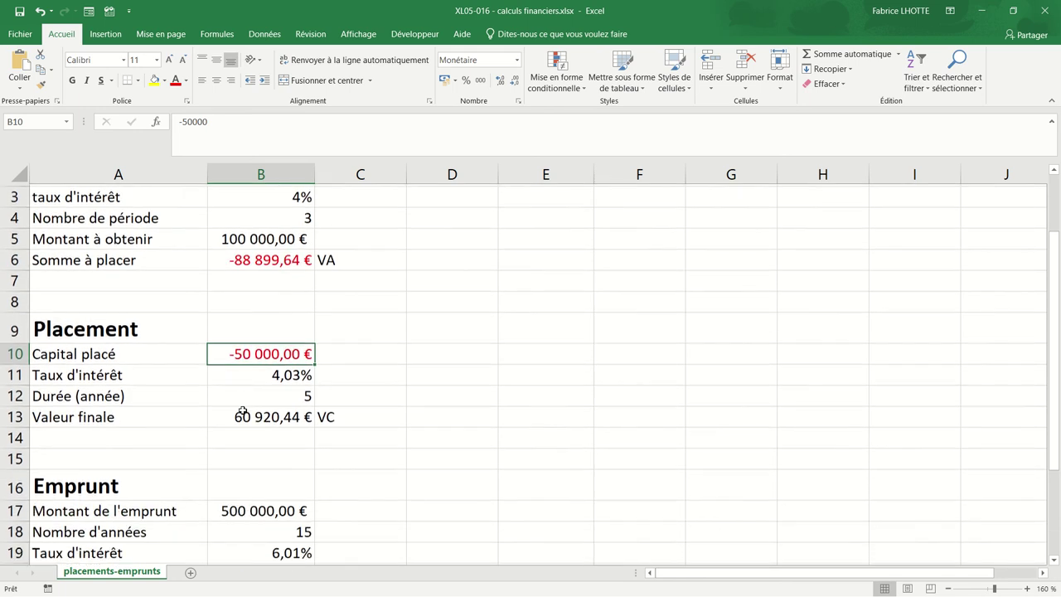
{"action": "scroll", "coordinate": [242, 410], "scroll_direction": "down", "scroll_amount": 2}
{"action": "scroll", "coordinate": [243, 410], "scroll_direction": "down", "scroll_amount": 1}
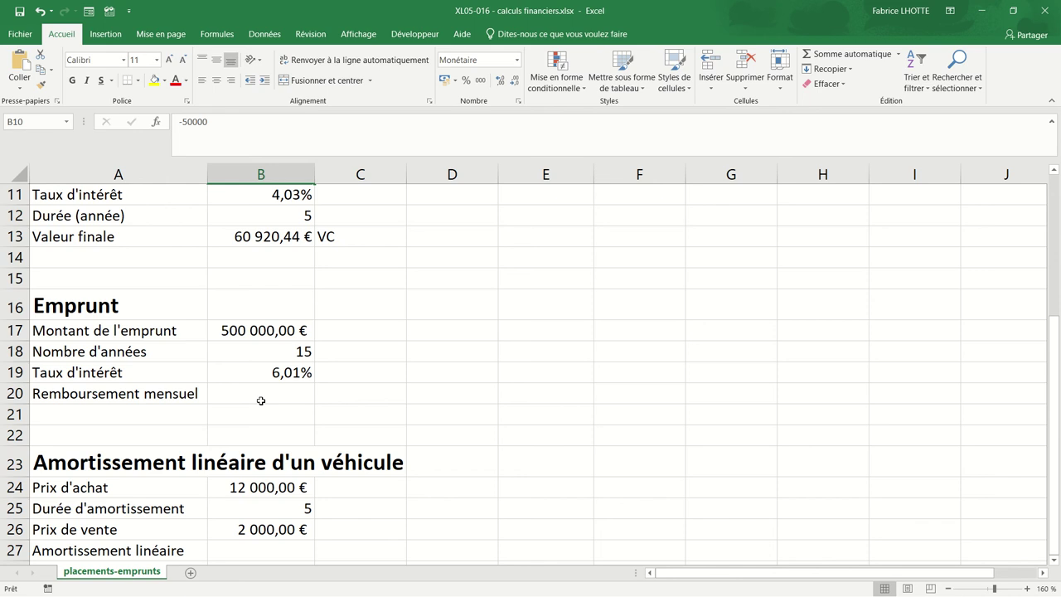
Label the Remboursement mensuel row with VPM in C20.
{"action": "left_click", "coordinate": [346, 400]}
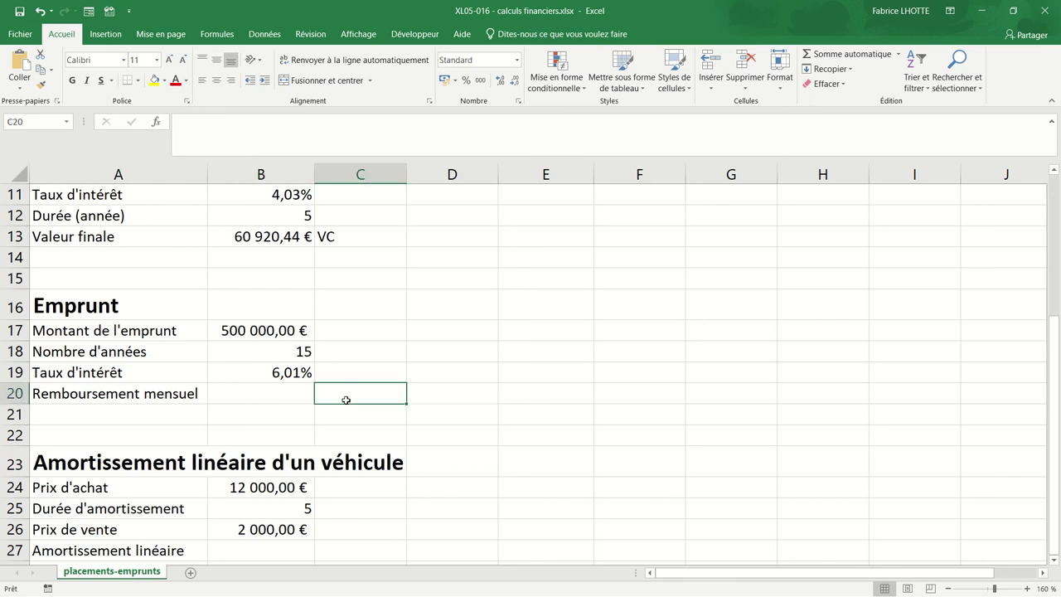
{"action": "type", "text": "VPM"}
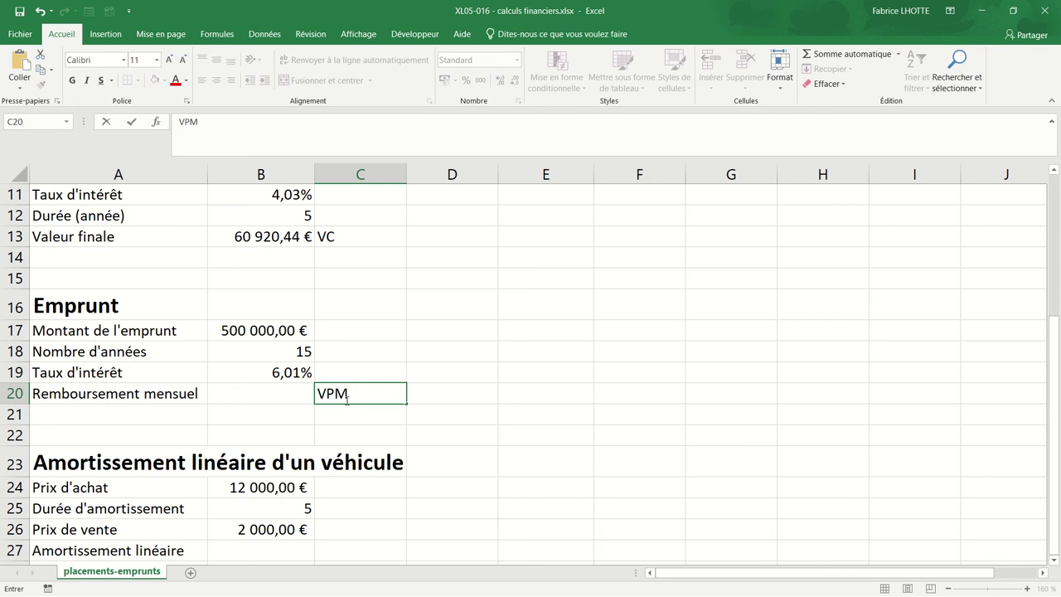
{"action": "key", "text": "Left"}
Enter =vpm(B19/12;B18*12;B17) in B20 for a monthly repayment of -4 221,99 €.
{"action": "type", "text": "="}
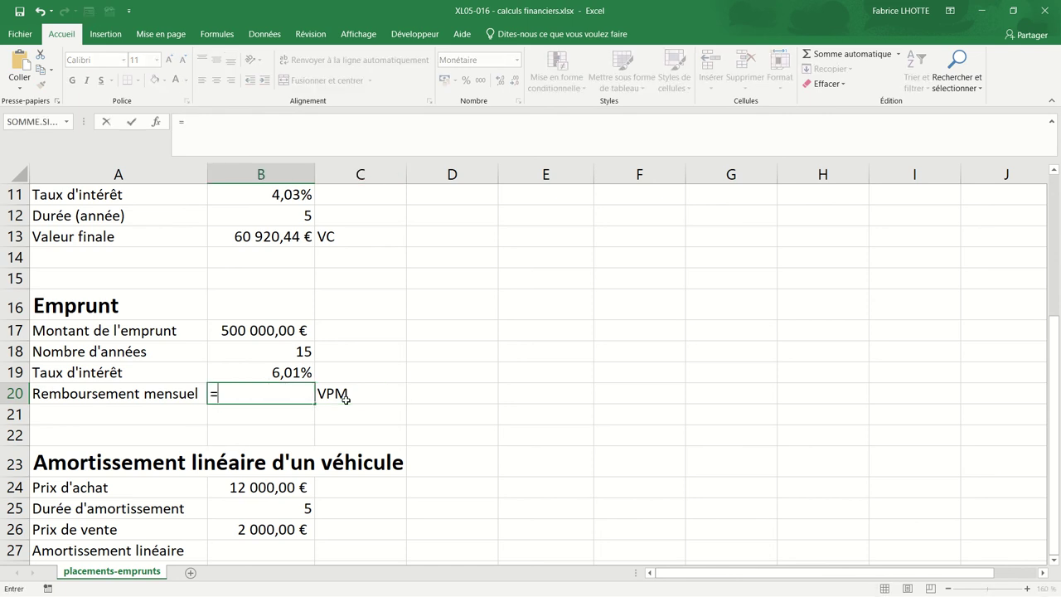
{"action": "type", "text": "vpm"}
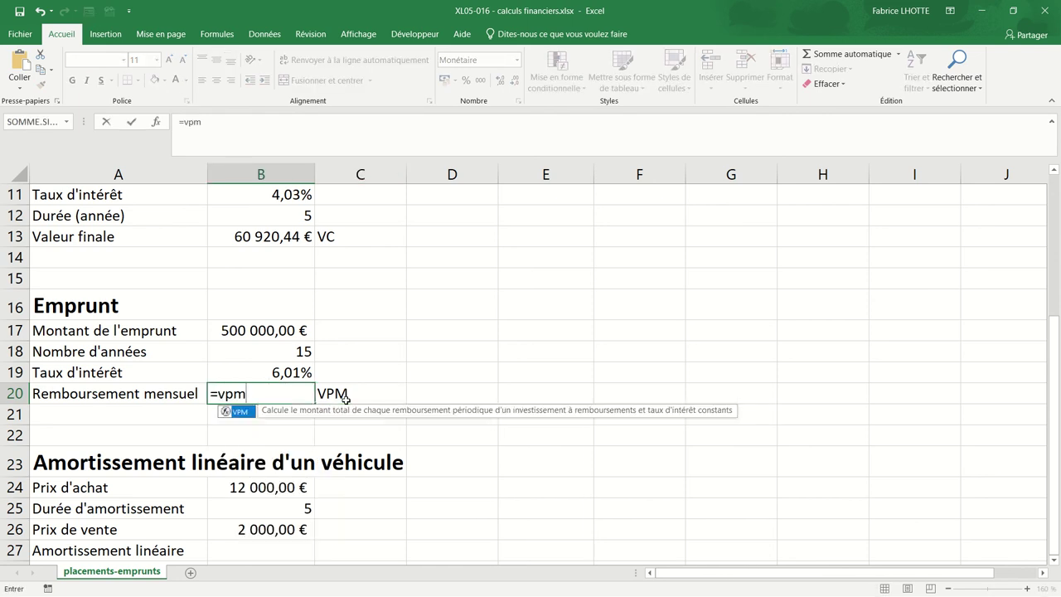
{"action": "type", "text": "("}
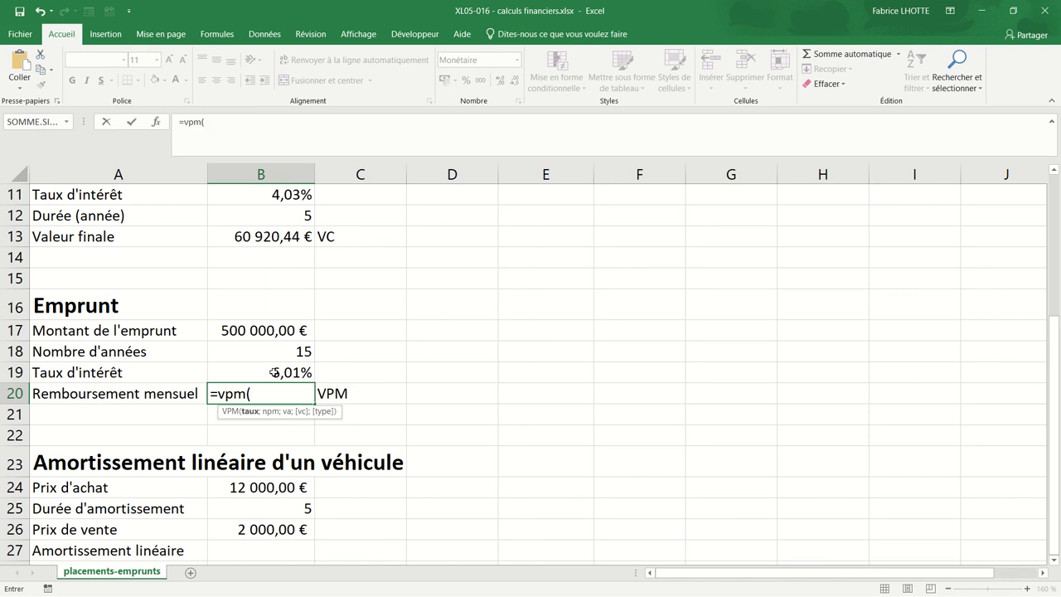
{"action": "left_click", "coordinate": [269, 373]}
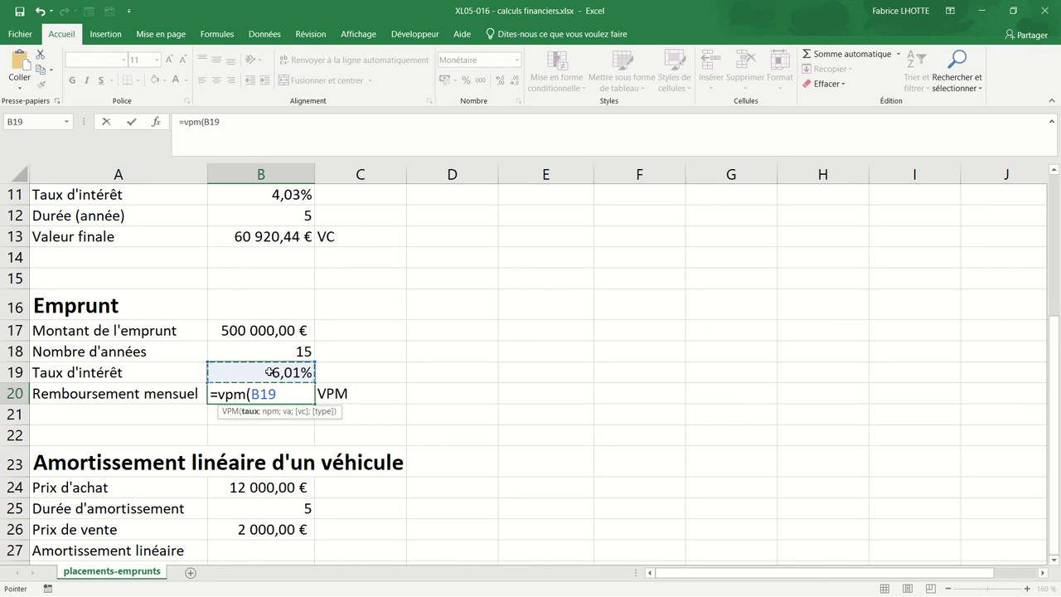
{"action": "type", "text": "/12"}
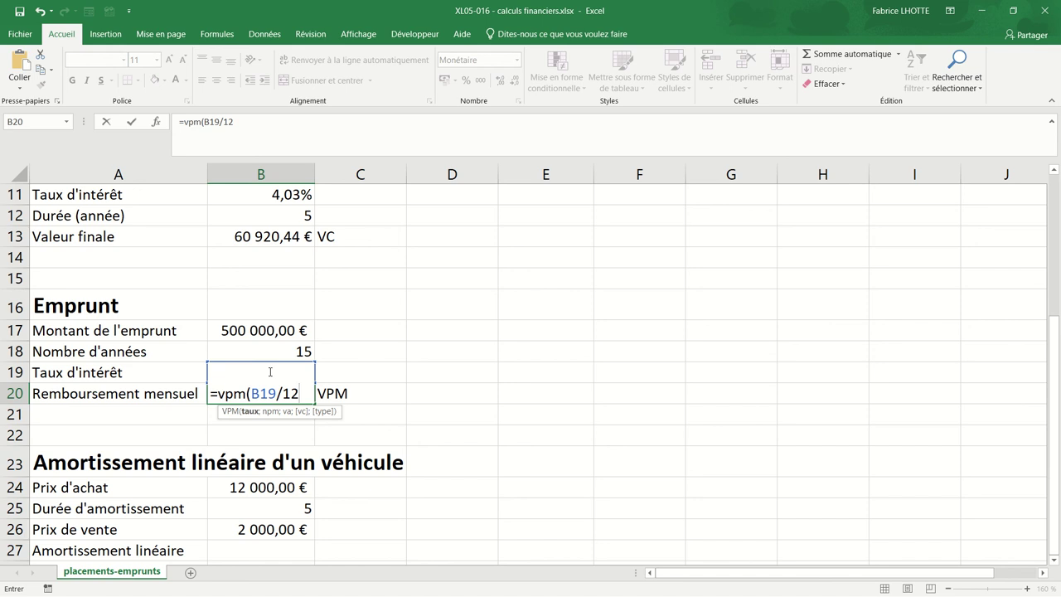
{"action": "type", "text": ";"}
{"action": "left_click", "coordinate": [279, 351]}
{"action": "type", "text": "*1"}
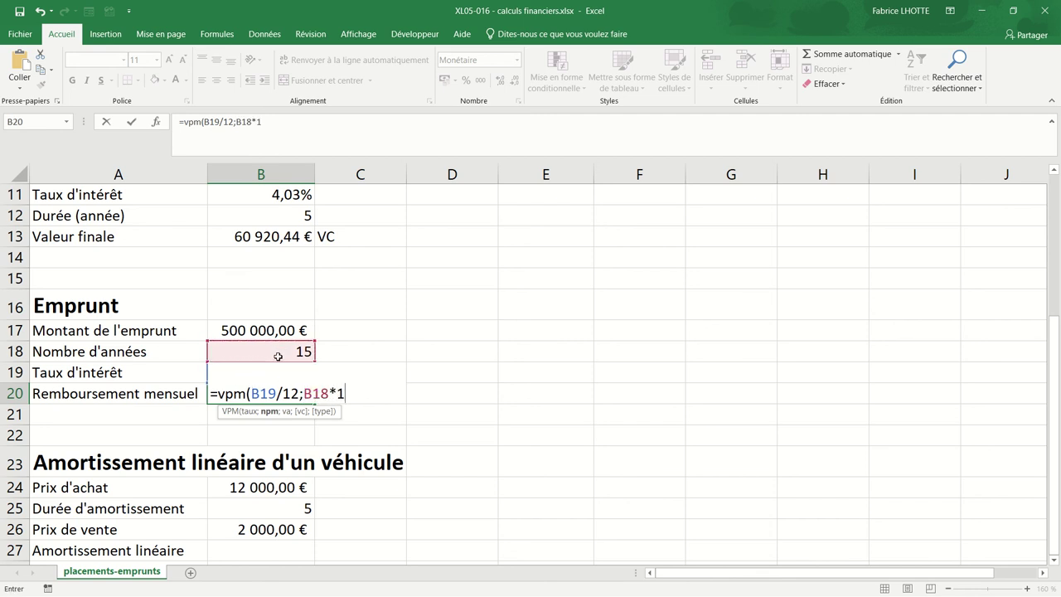
{"action": "type", "text": "2"}
{"action": "type", "text": ";"}
{"action": "left_click", "coordinate": [264, 330]}
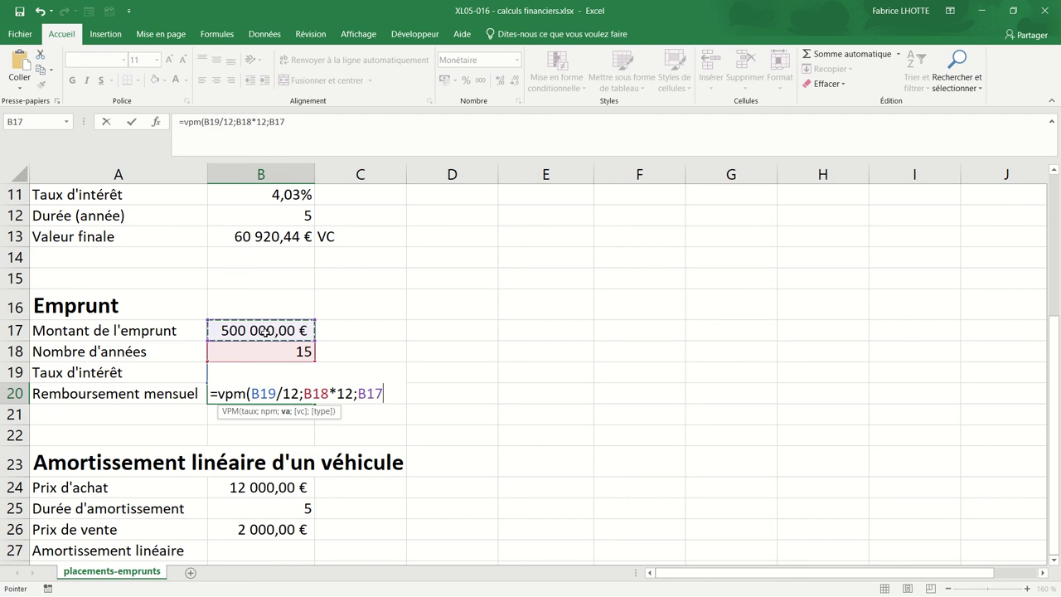
{"action": "type", "text": ";"}
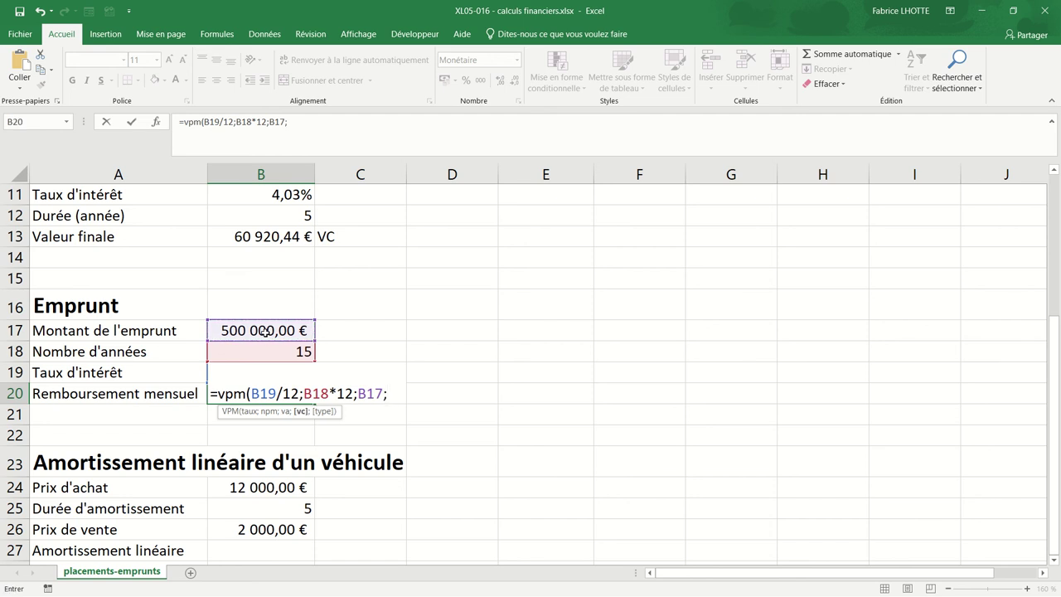
{"action": "key", "text": "BackSpace"}
{"action": "type", "text": ")"}
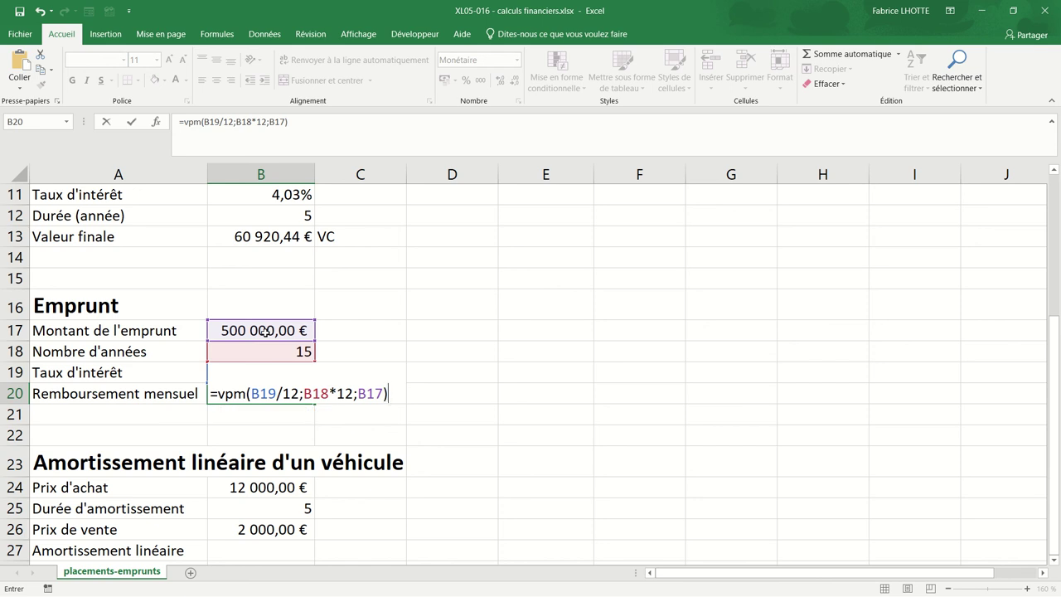
{"action": "key", "text": "Return"}
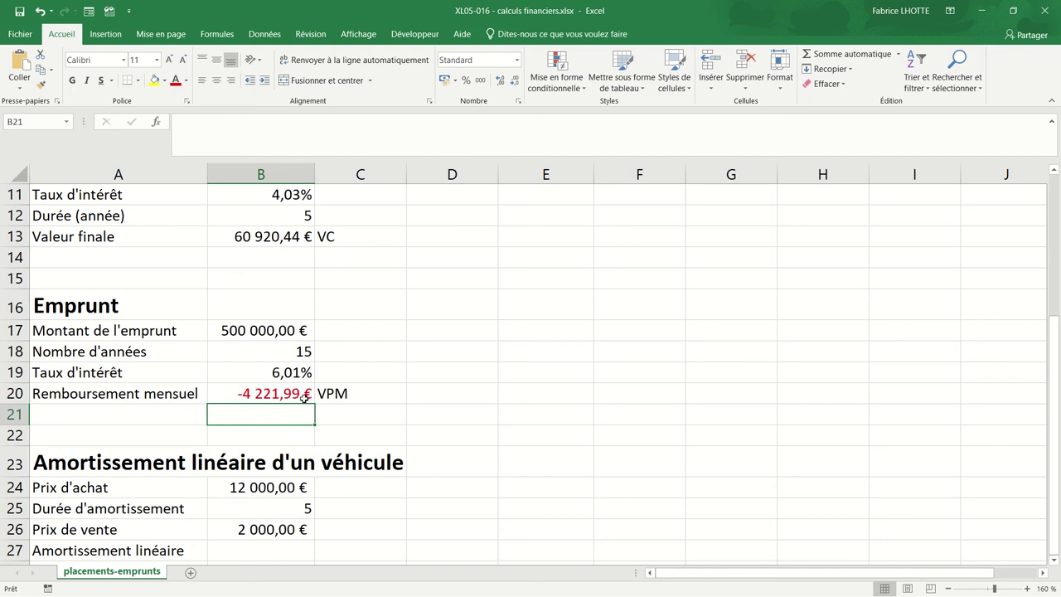
{"action": "left_click", "coordinate": [467, 398]}
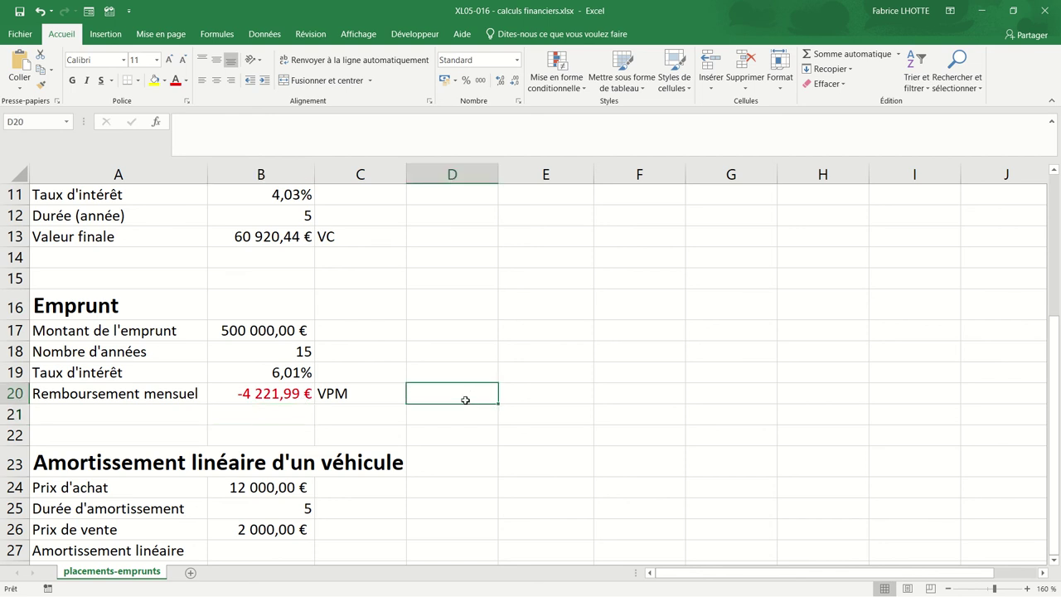
{"action": "type", "text": "="}
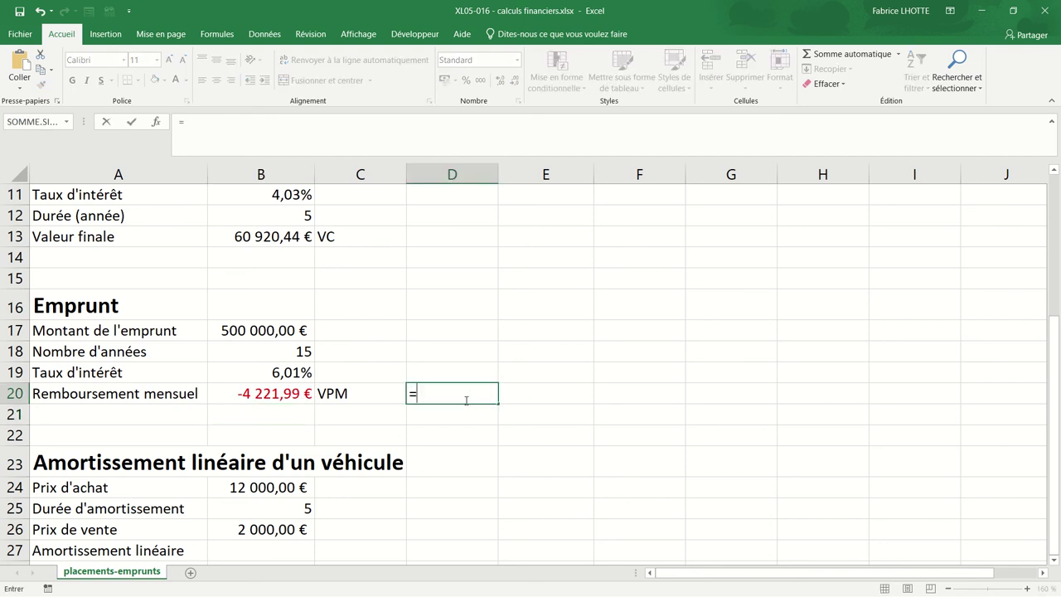
{"action": "key", "text": "Left"}
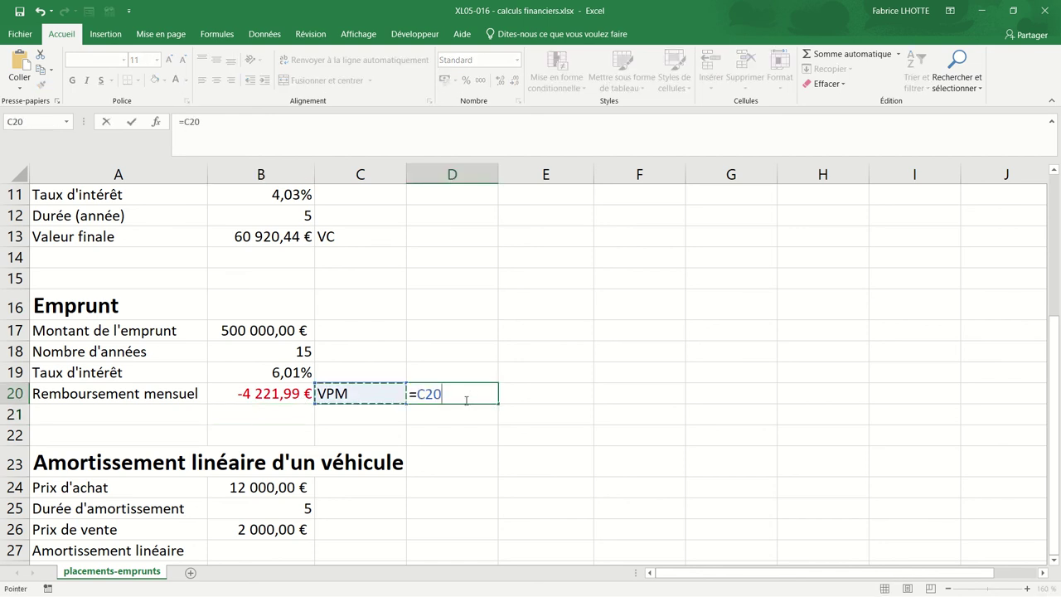
{"action": "key", "text": "Left"}
{"action": "type", "text": "*"}
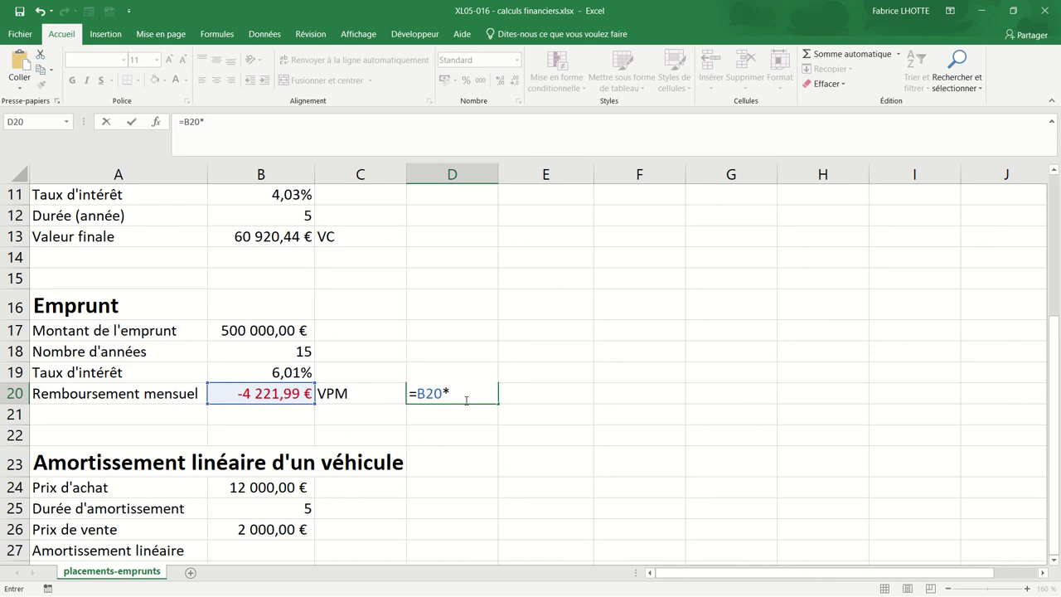
{"action": "type", "text": "12"}
{"action": "type", "text": "*15"}
{"action": "key", "text": "Return"}
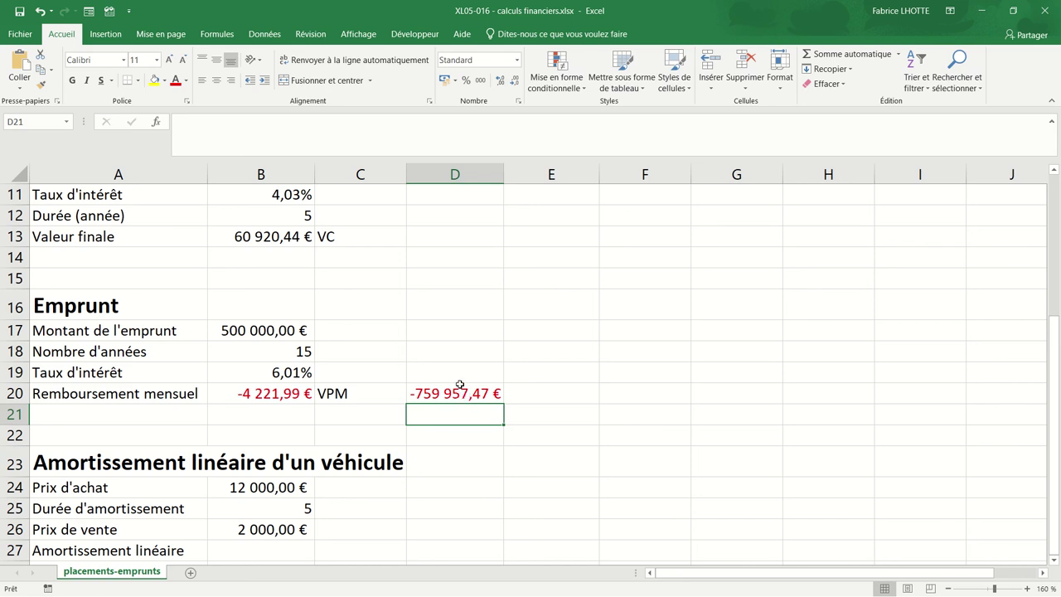
{"action": "left_click", "coordinate": [460, 394]}
{"action": "key", "text": "Delete"}
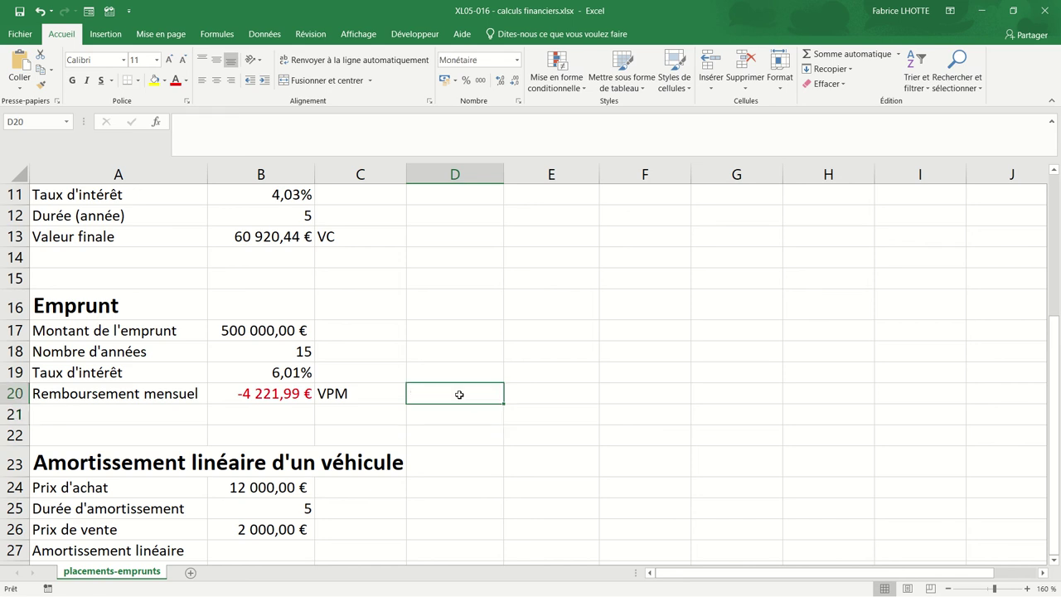
{"action": "scroll", "coordinate": [255, 528], "scroll_direction": "down", "scroll_amount": 1}
{"action": "scroll", "coordinate": [254, 527], "scroll_direction": "up", "scroll_amount": 1}
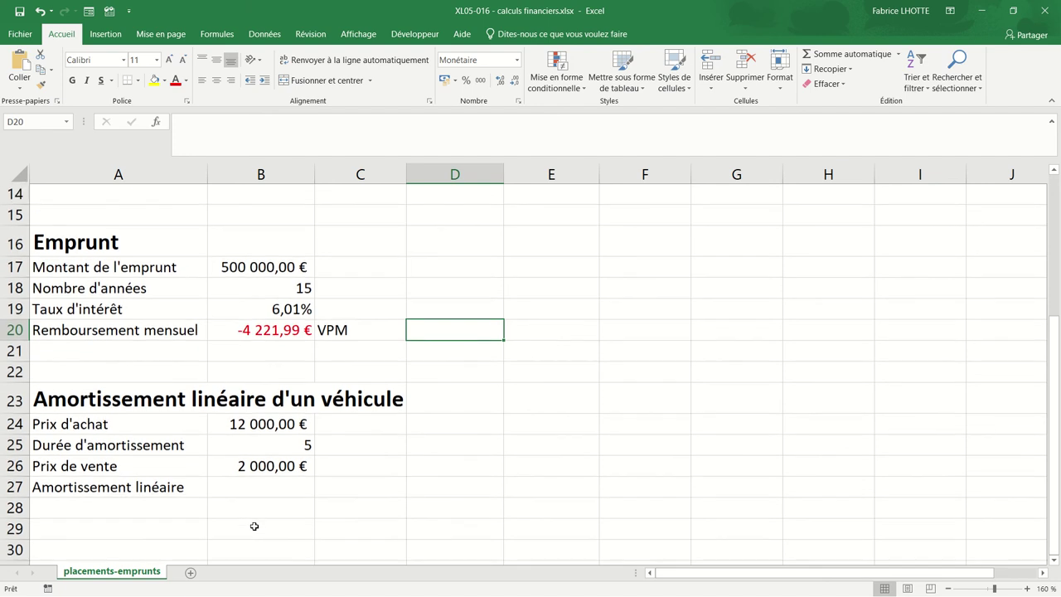
{"action": "scroll", "coordinate": [254, 526], "scroll_direction": "up", "scroll_amount": 2}
{"action": "scroll", "coordinate": [255, 526], "scroll_direction": "up", "scroll_amount": 2}
{"action": "scroll", "coordinate": [255, 528], "scroll_direction": "up", "scroll_amount": 1}
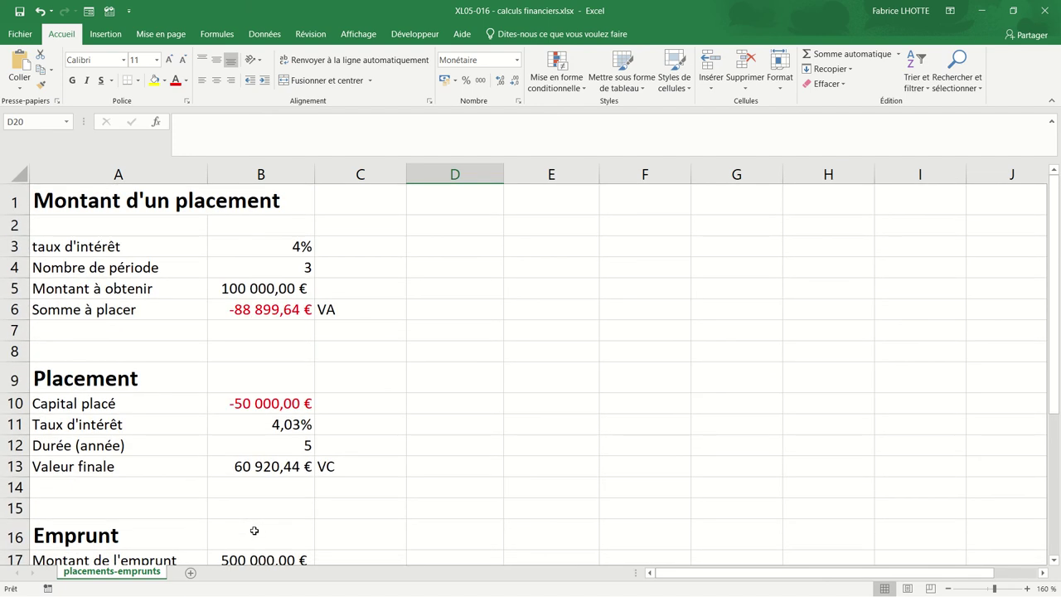
{"action": "scroll", "coordinate": [255, 531], "scroll_direction": "down", "scroll_amount": 1}
{"action": "scroll", "coordinate": [255, 530], "scroll_direction": "down", "scroll_amount": 2}
{"action": "scroll", "coordinate": [254, 531], "scroll_direction": "down", "scroll_amount": 1}
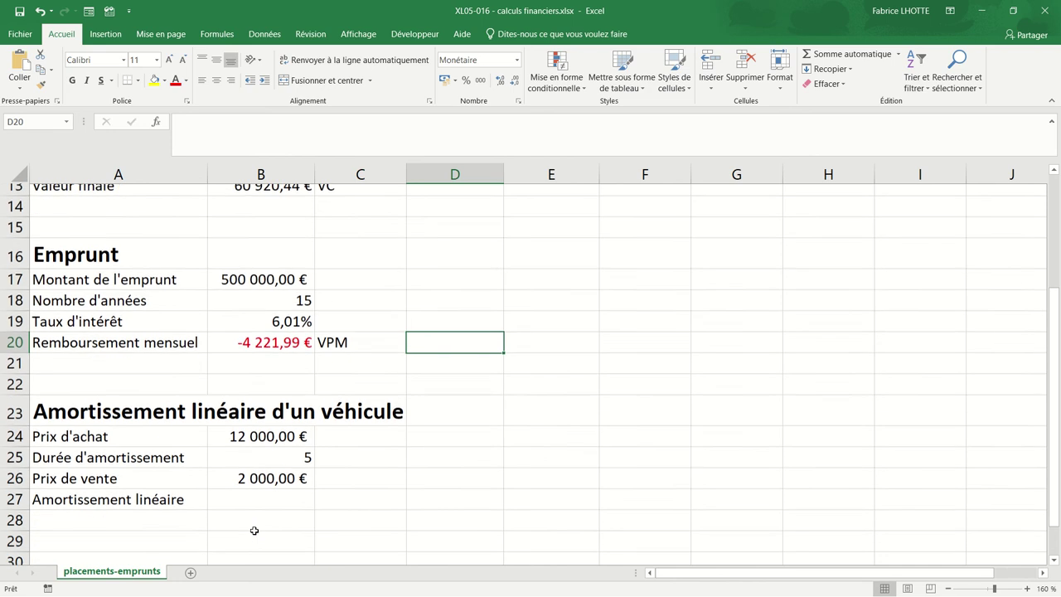
{"action": "scroll", "coordinate": [255, 530], "scroll_direction": "down", "scroll_amount": 1}
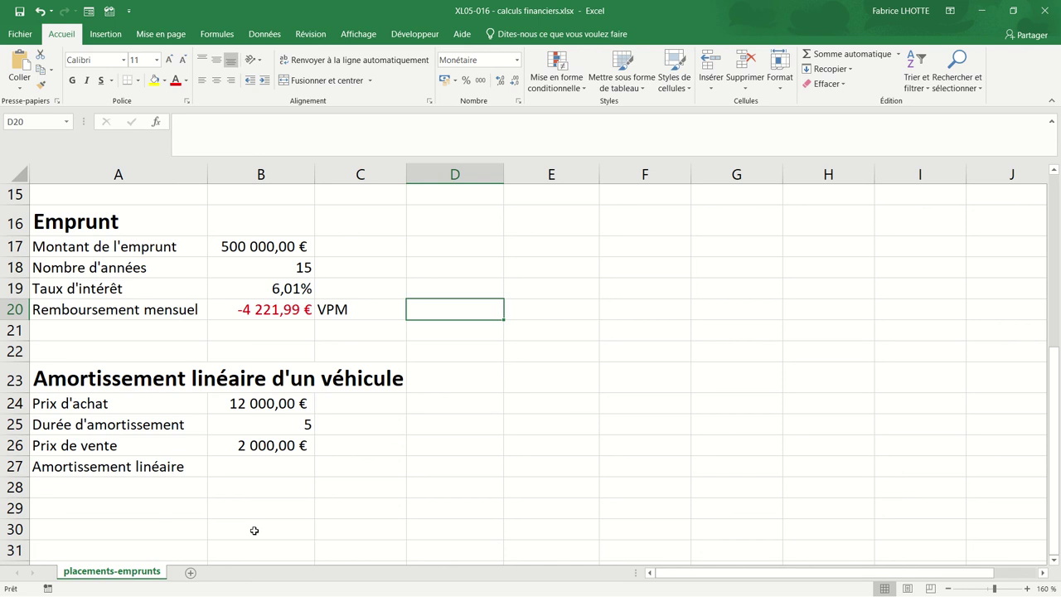
Enter =AMORLIN(B24;B26;B25) in B27, giving 2 000,00 € yearly vehicle depreciation.
{"action": "left_click", "coordinate": [257, 470]}
{"action": "type", "text": "="}
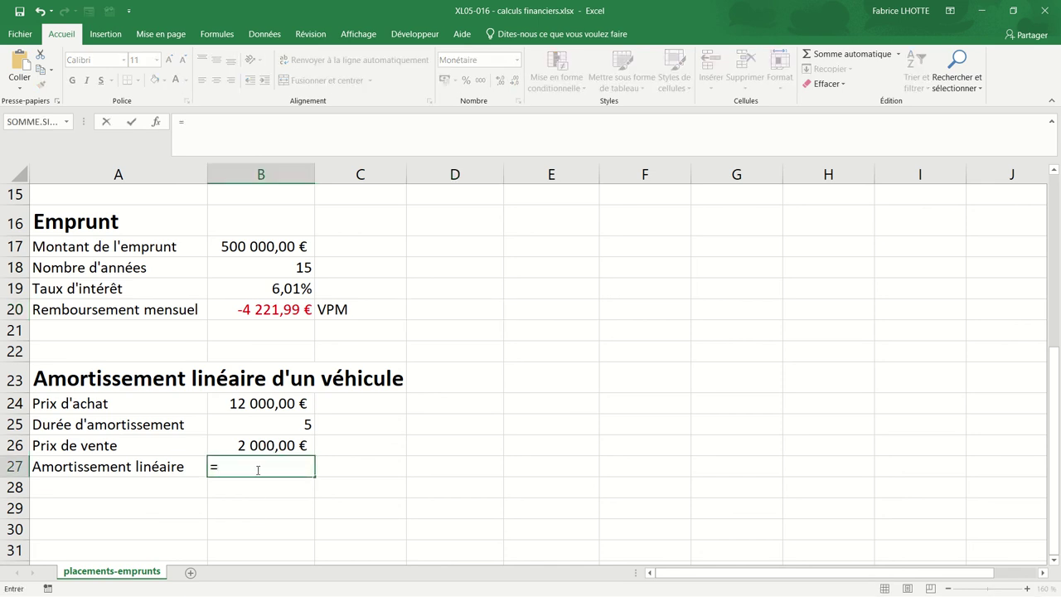
{"action": "type", "text": "amor"}
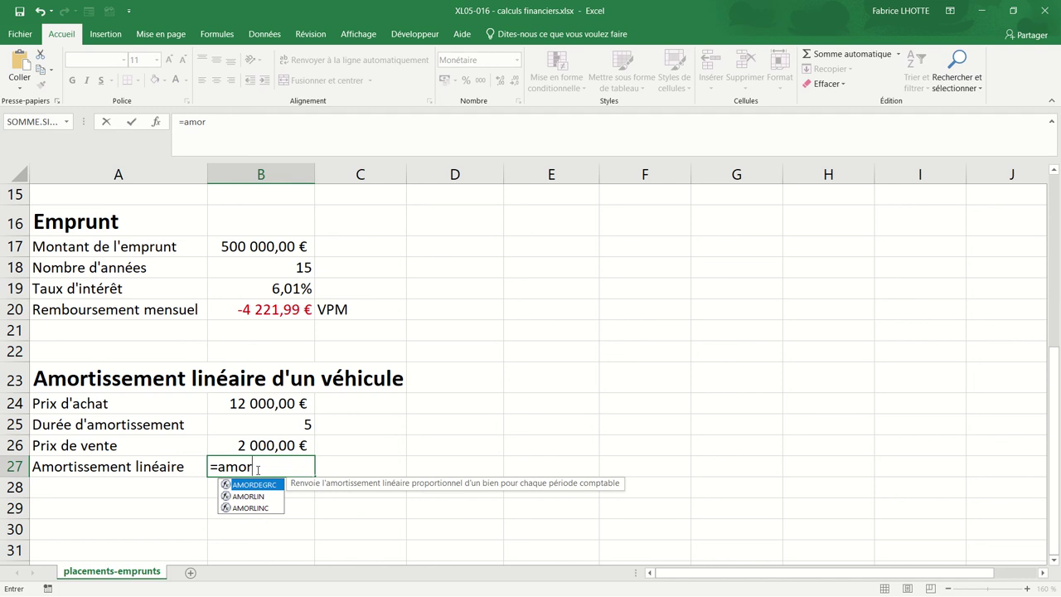
{"action": "left_click", "coordinate": [244, 497]}
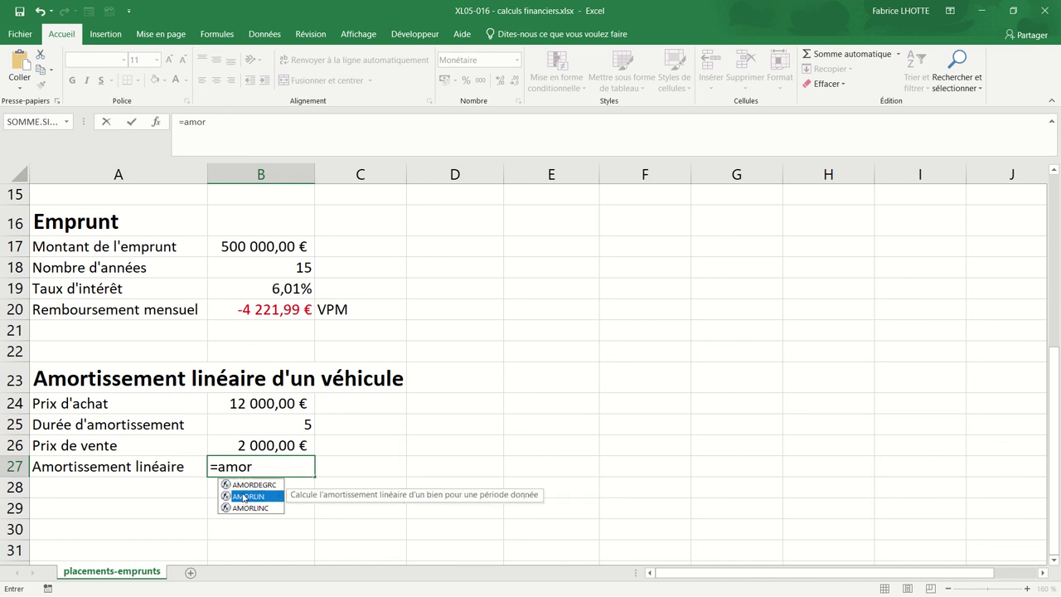
{"action": "double_click", "coordinate": [244, 496]}
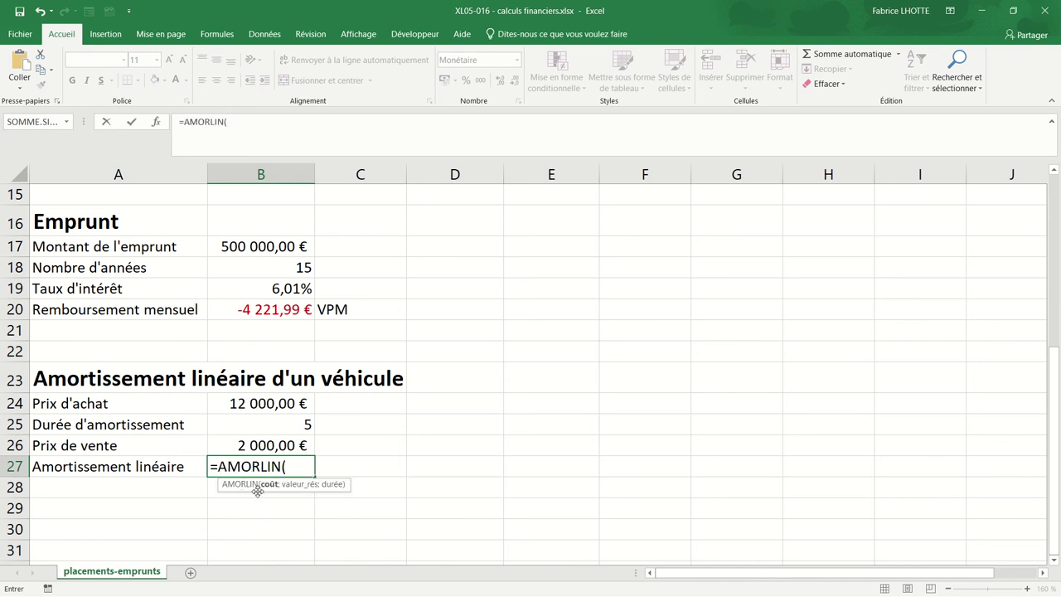
{"action": "left_click", "coordinate": [247, 404]}
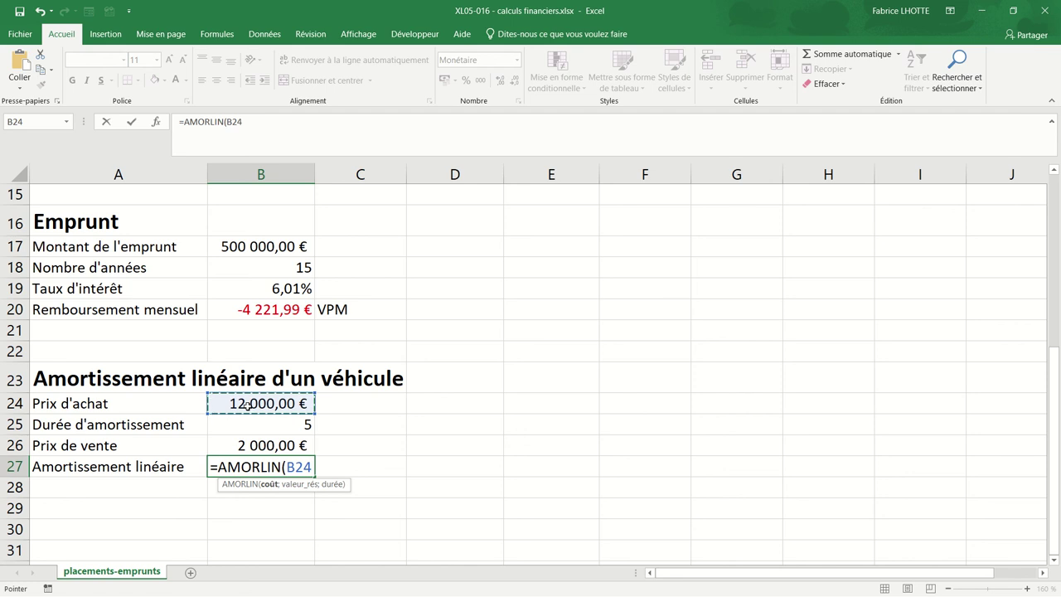
{"action": "type", "text": ";"}
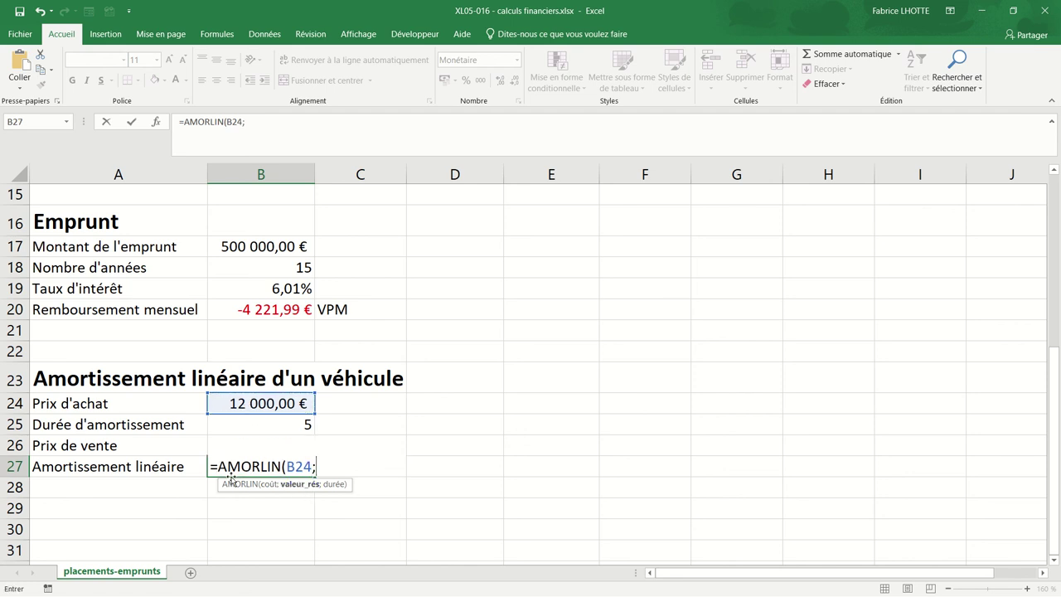
{"action": "key", "text": "Up"}
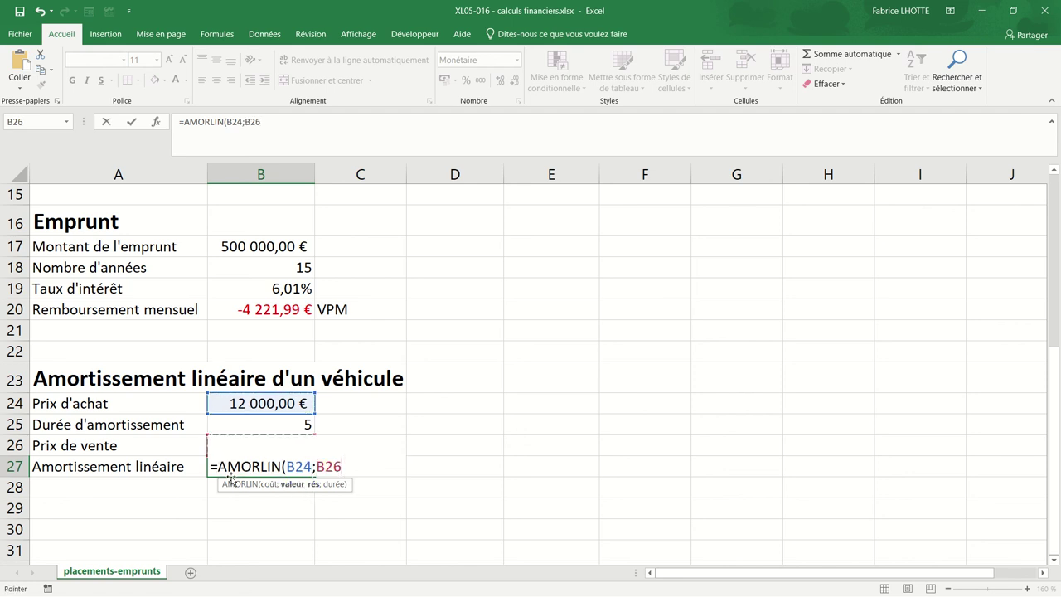
{"action": "type", "text": ";"}
{"action": "key", "text": "Up"}
{"action": "key", "text": "Up"}
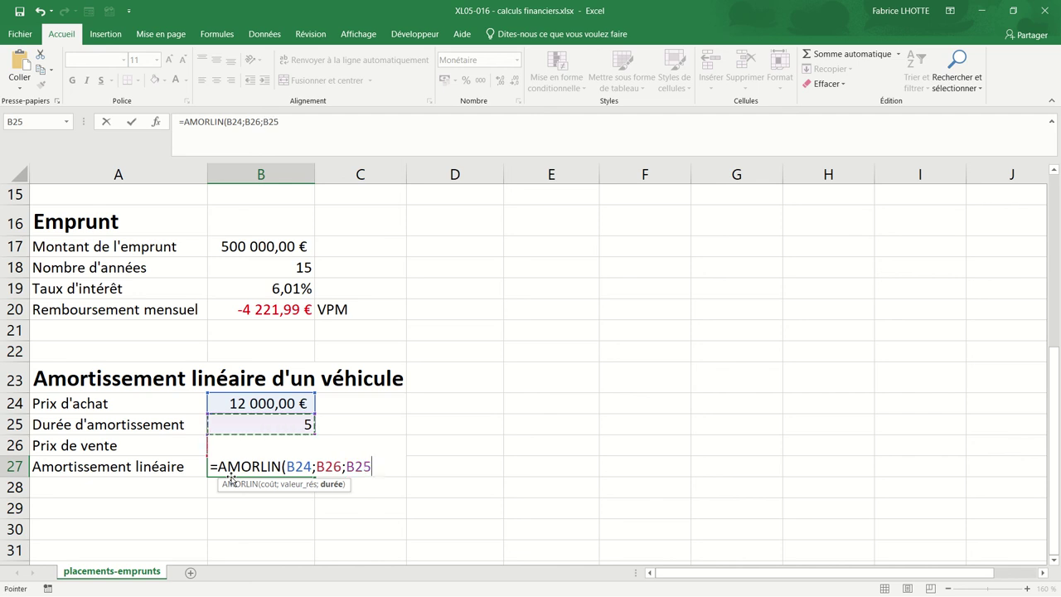
{"action": "type", "text": ")"}
{"action": "key", "text": "Return"}
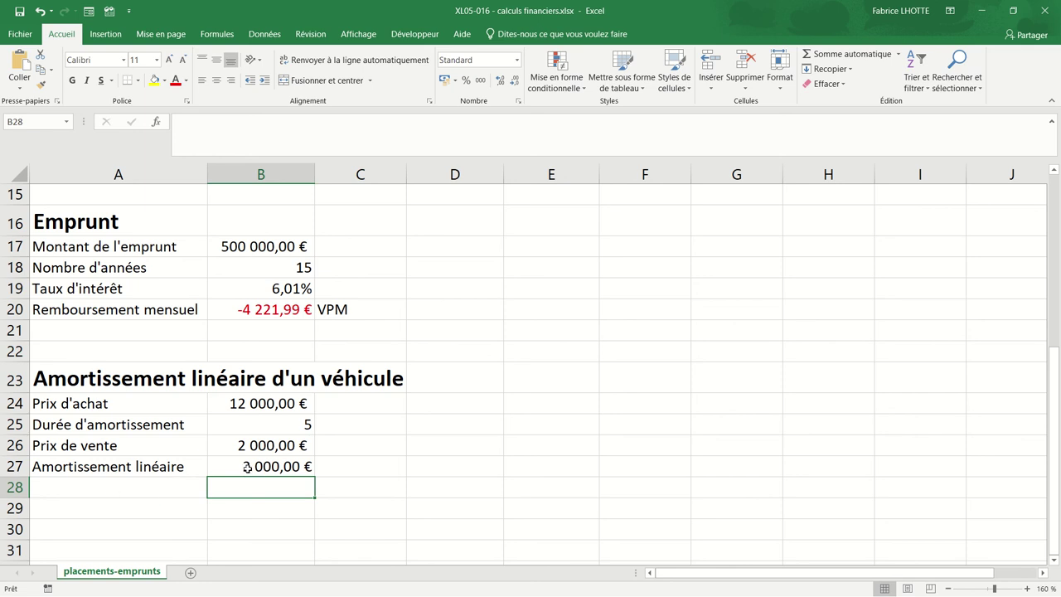
{"action": "left_click", "coordinate": [247, 467]}
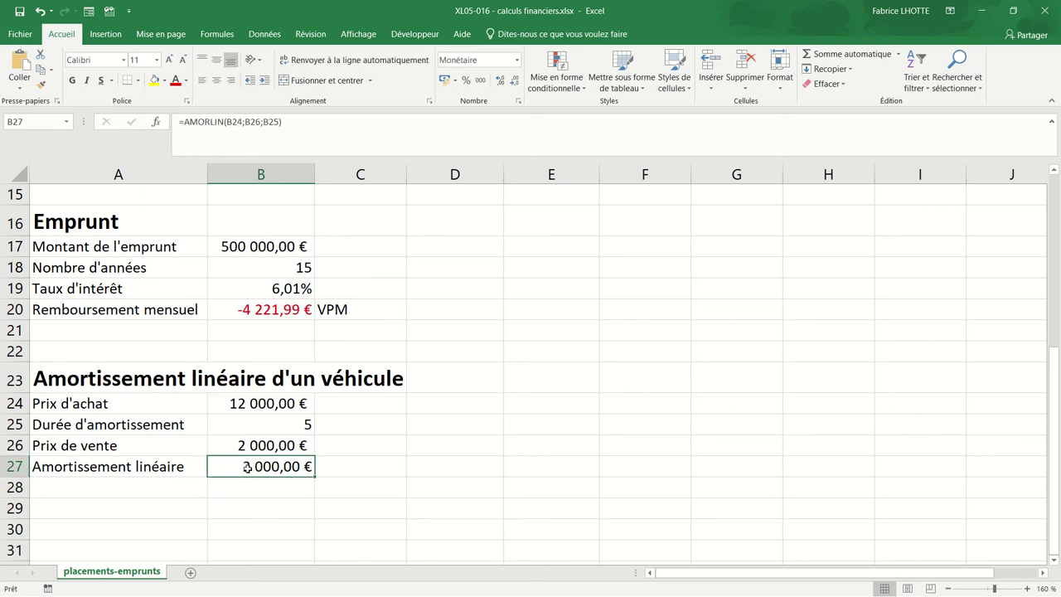